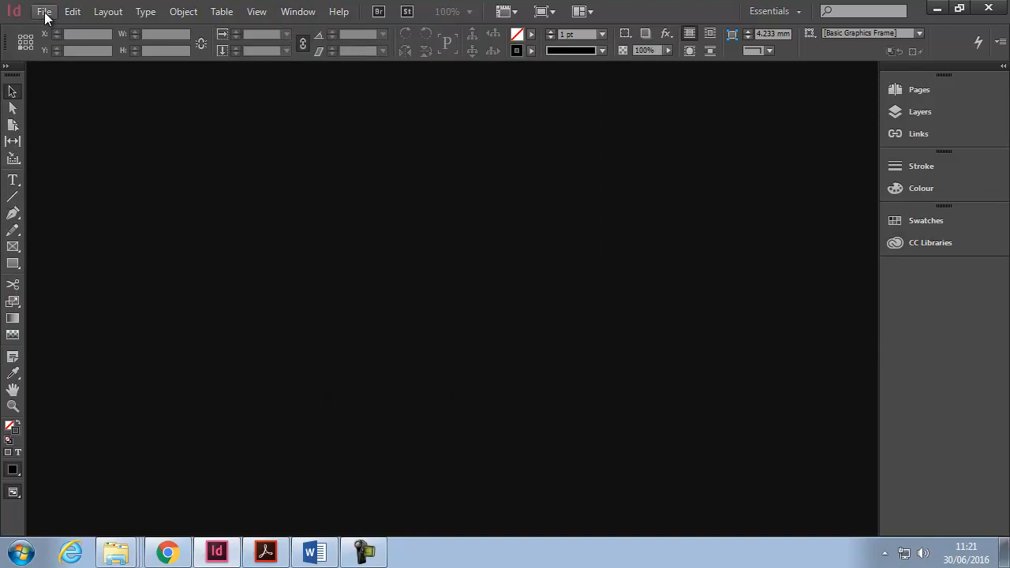
Open the document hats.indd from the Workshop Files folder
click(55, 45)
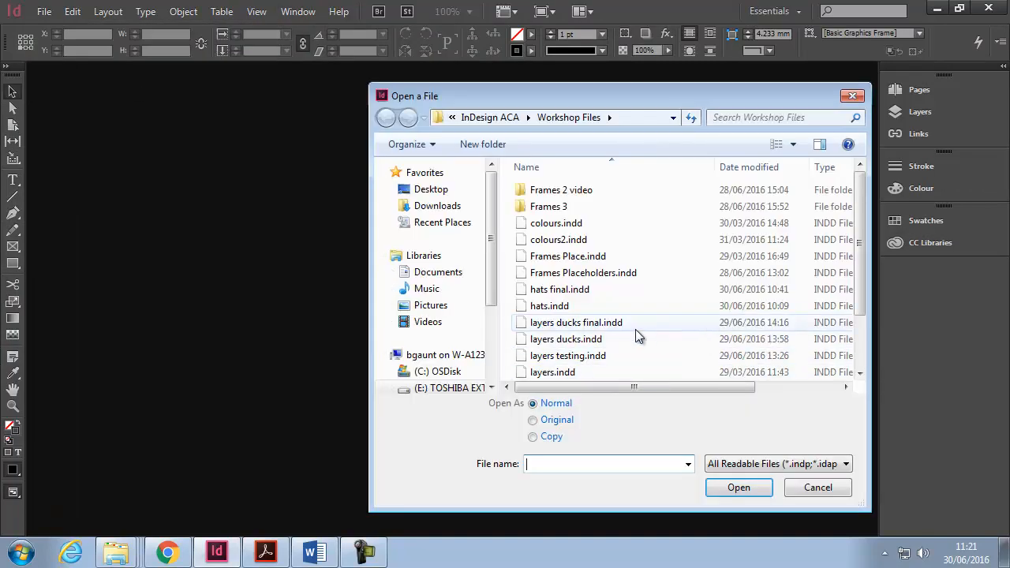
click(562, 308)
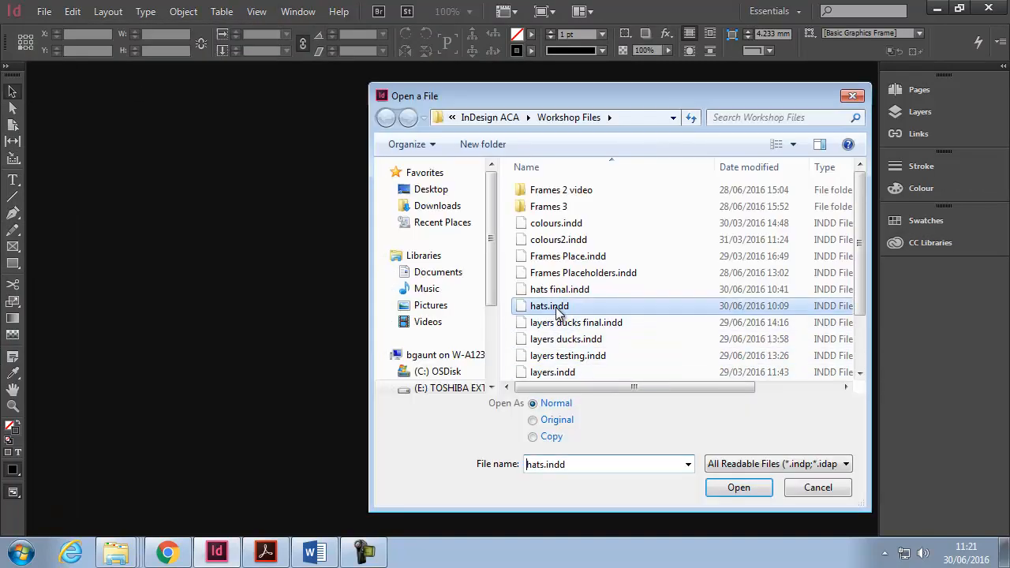
click(740, 485)
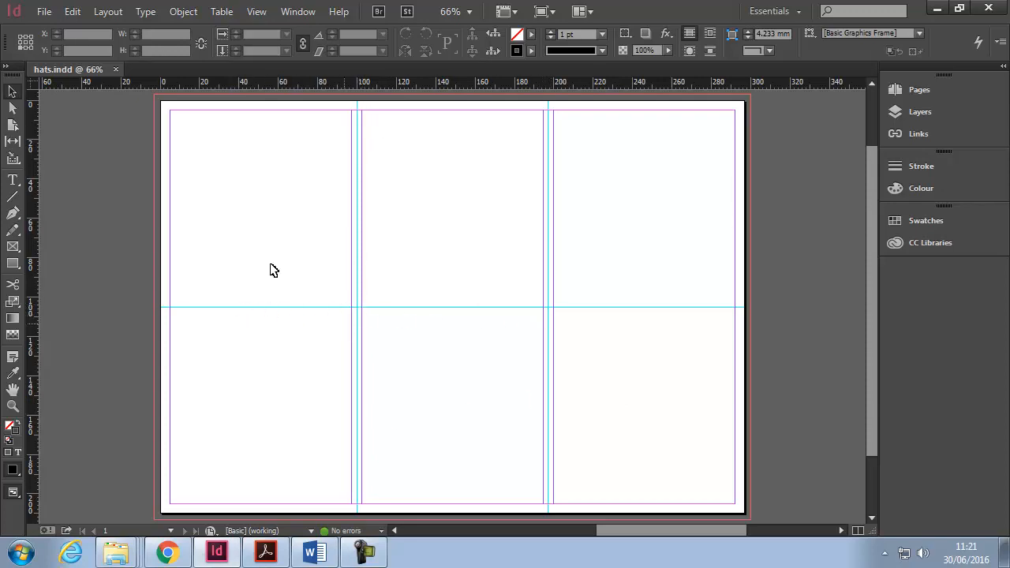
Place hats1.jpg with its upper-left corner on the page margins, sized 100 mm high down to the horizontal guide
click(44, 13)
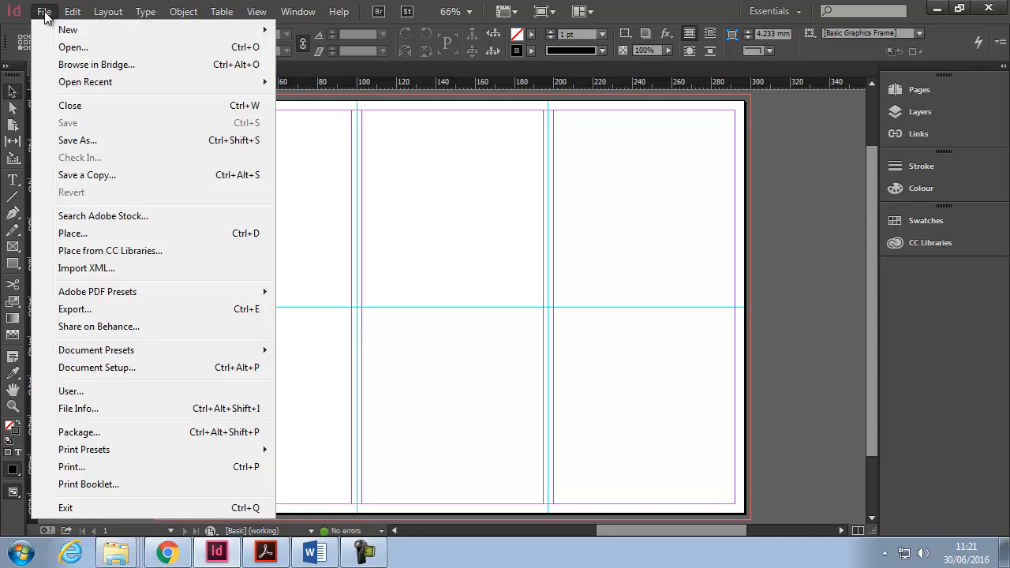
click(88, 235)
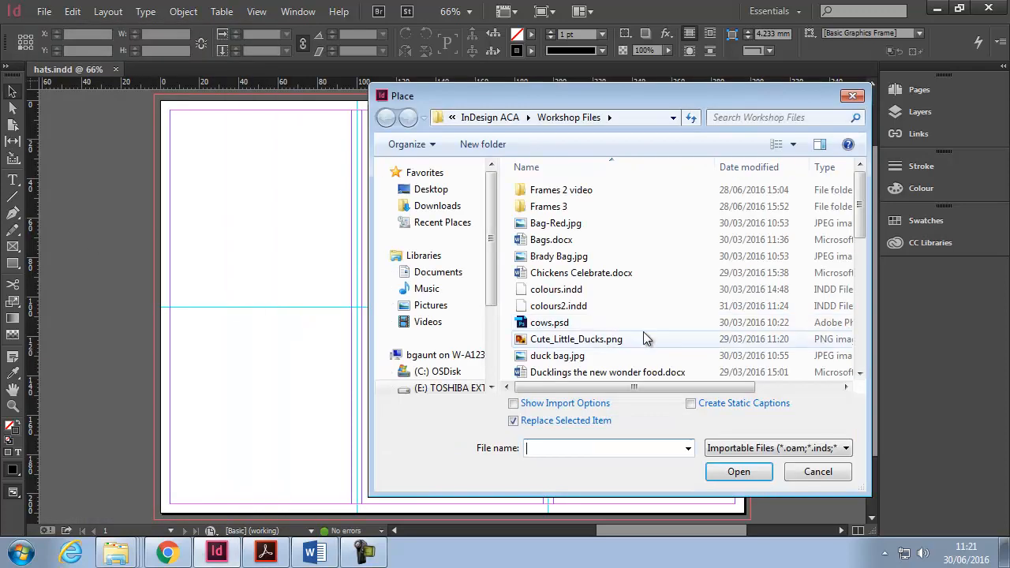
scroll(600, 316, down, 4)
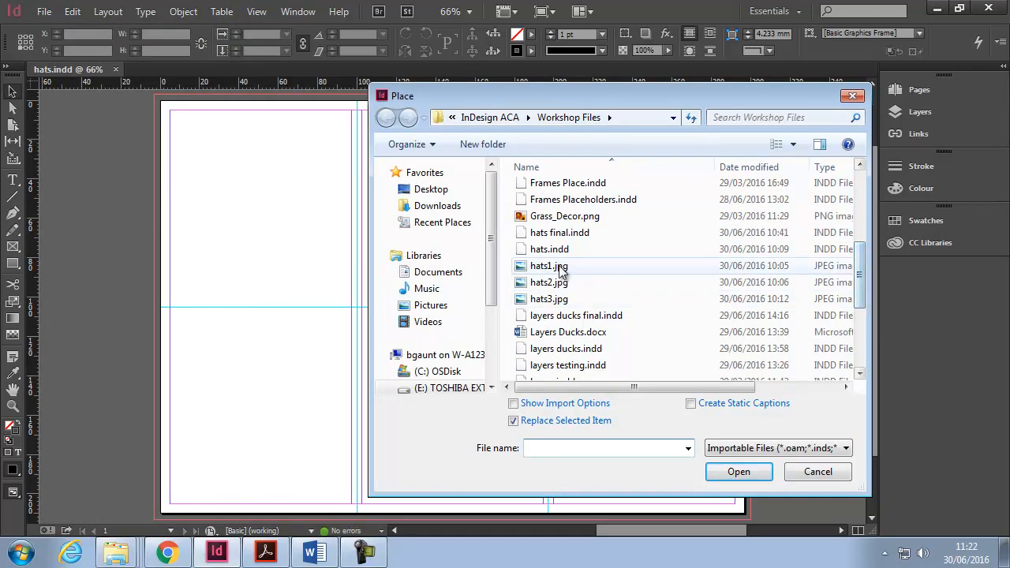
click(569, 272)
click(739, 471)
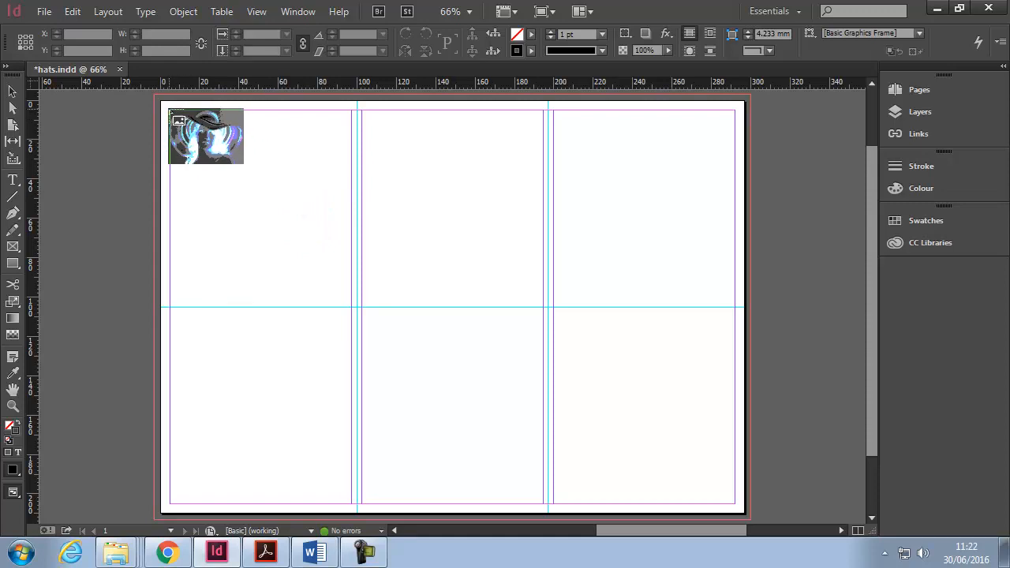
drag(171, 111, 290, 308)
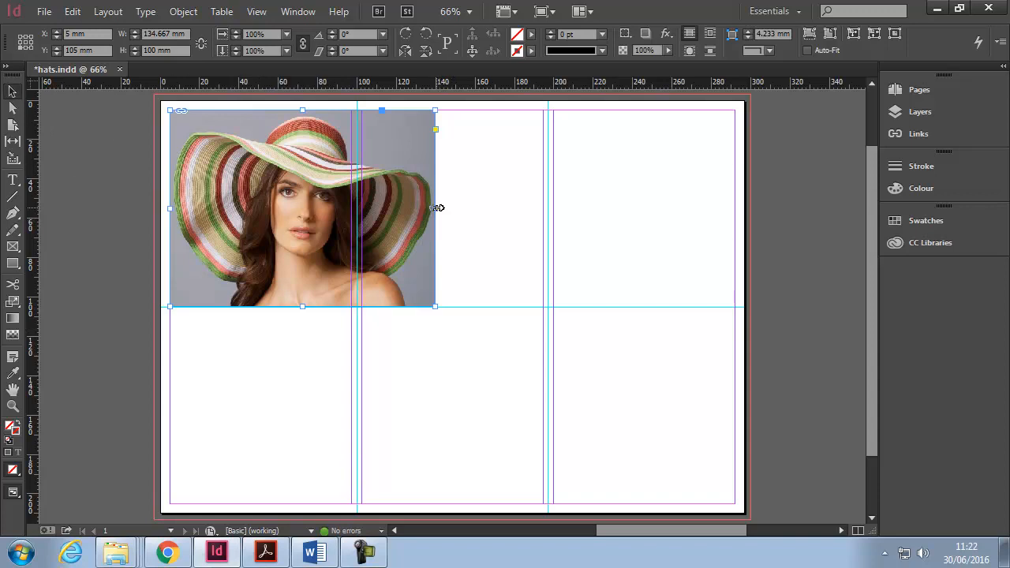
Crop the striped-hat picture's frame to the first vertical guide and recentre the woman's face inside the frame
drag(439, 209, 358, 217)
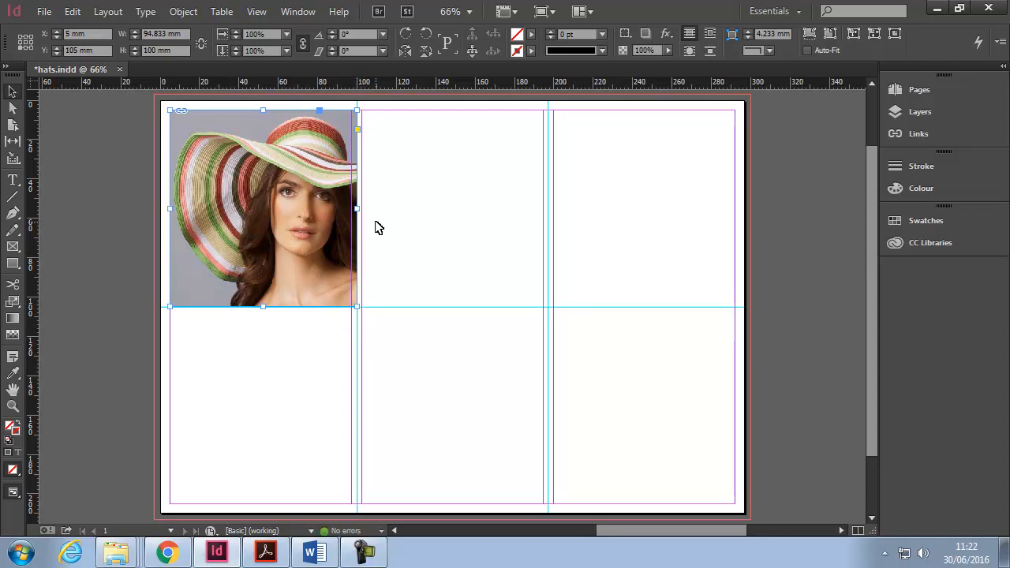
drag(279, 204, 259, 208)
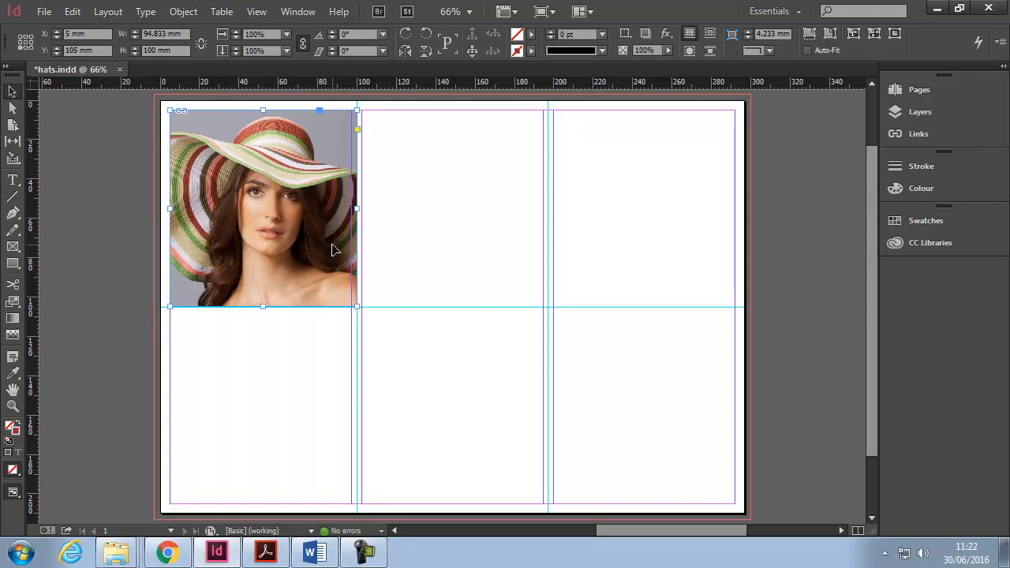
click(433, 251)
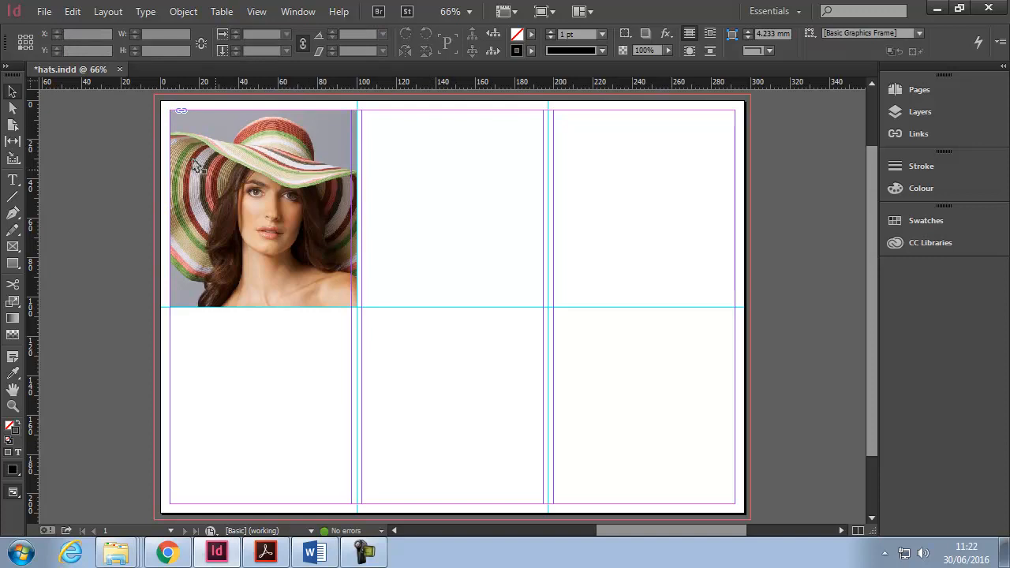
click(43, 12)
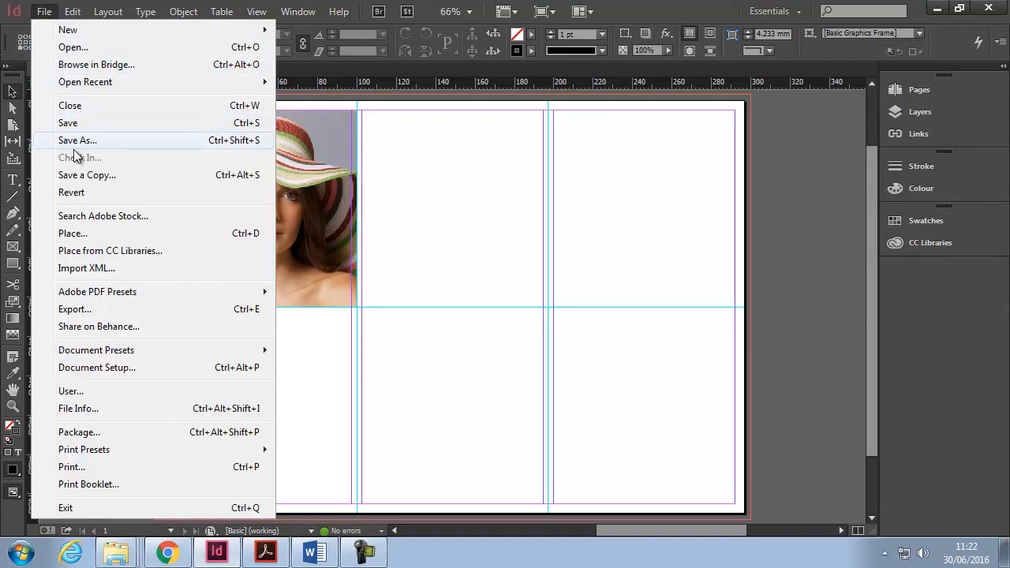
click(73, 233)
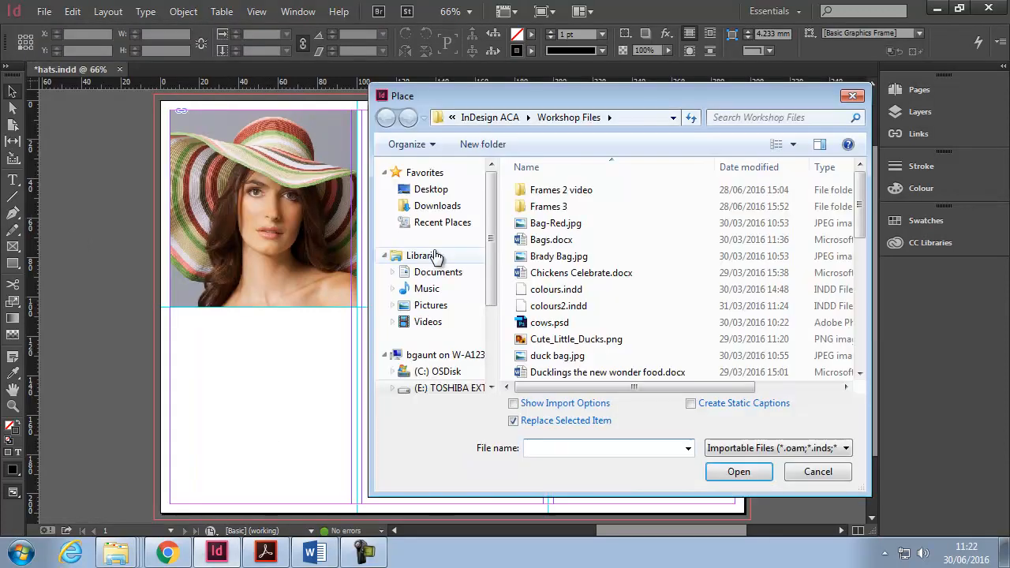
click(802, 472)
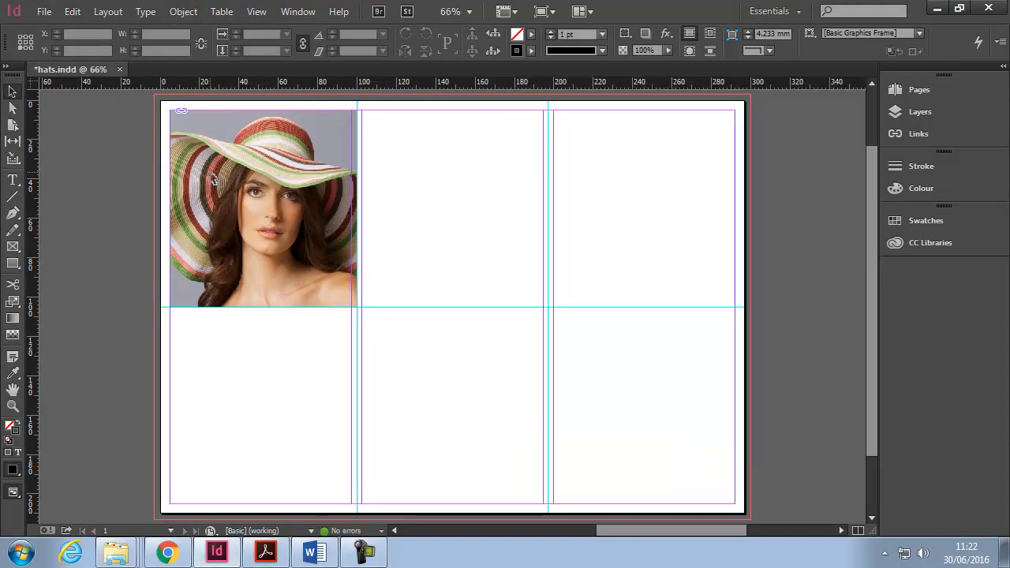
Place Cute_Little_Ducks.png over the selected striped-hat picture with Replace Selected Item enabled
click(241, 149)
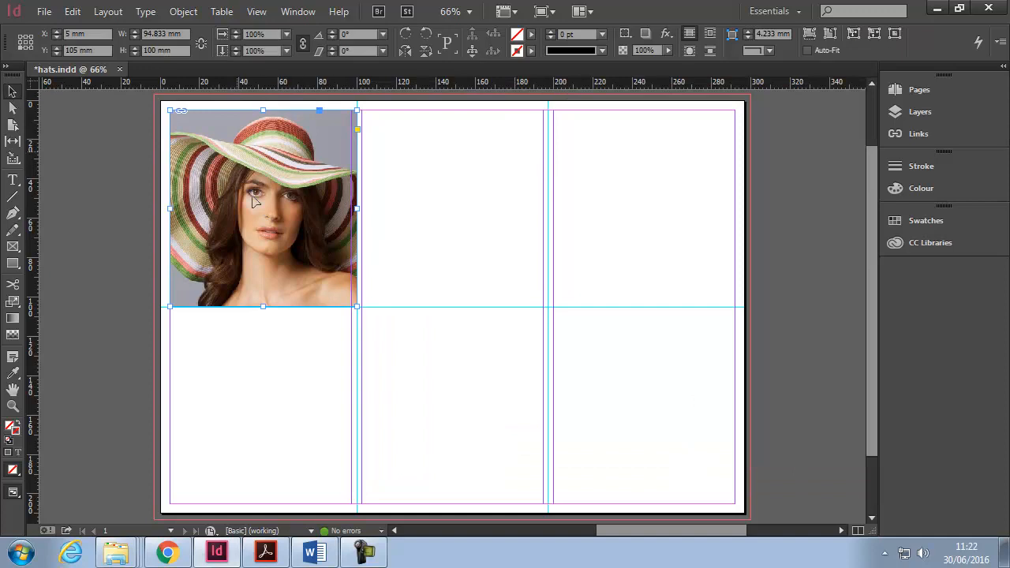
click(41, 11)
click(87, 232)
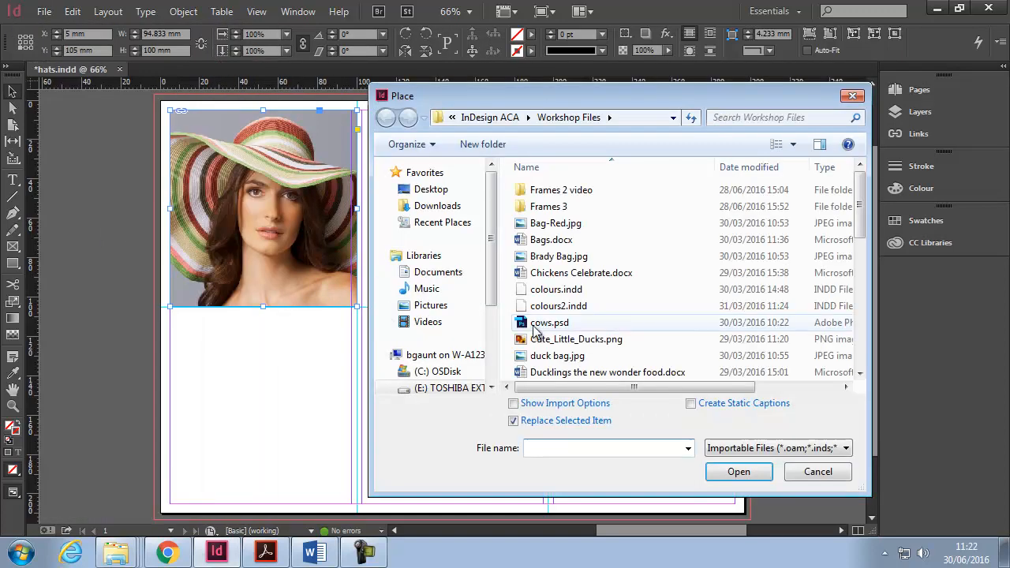
click(575, 339)
click(738, 472)
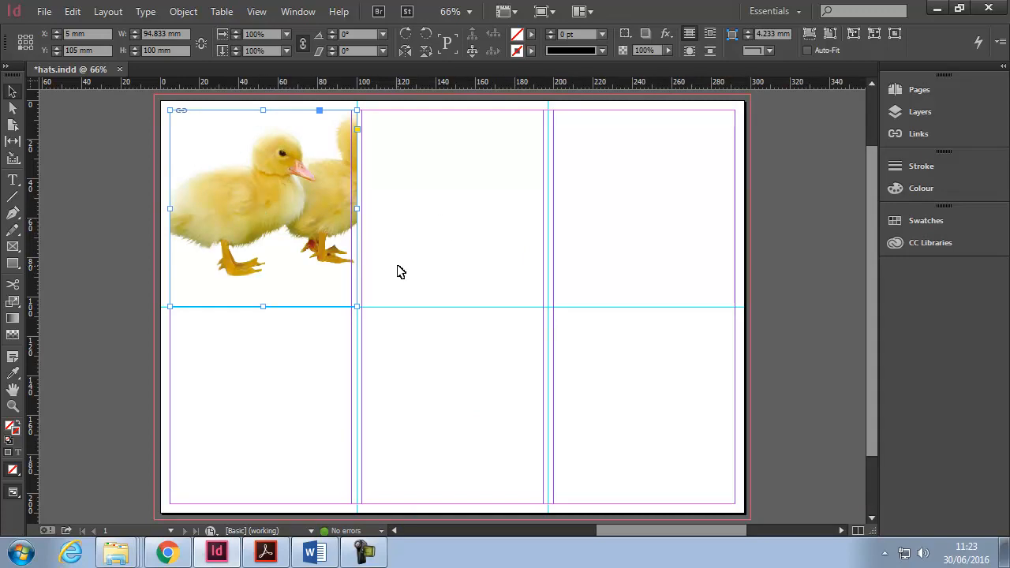
Undo the duck image replacement, discard the loaded duck image and deselect the striped-hat picture
key(ctrl+z)
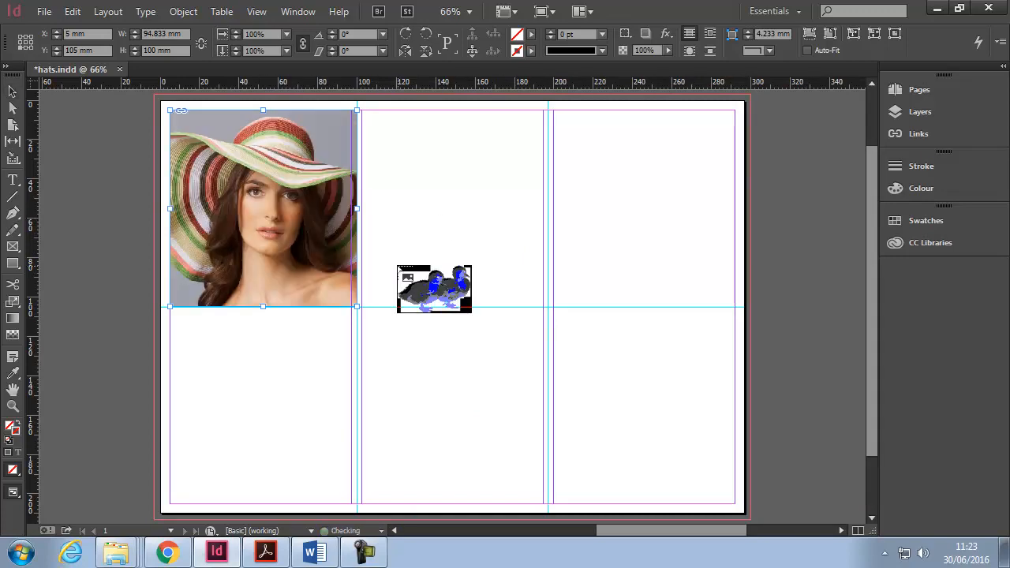
key(Escape)
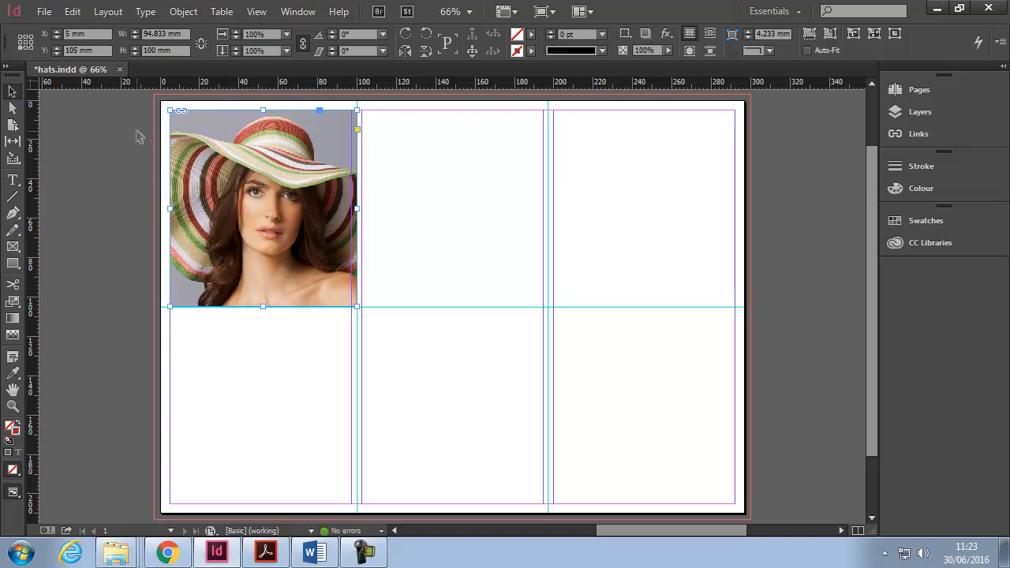
click(87, 164)
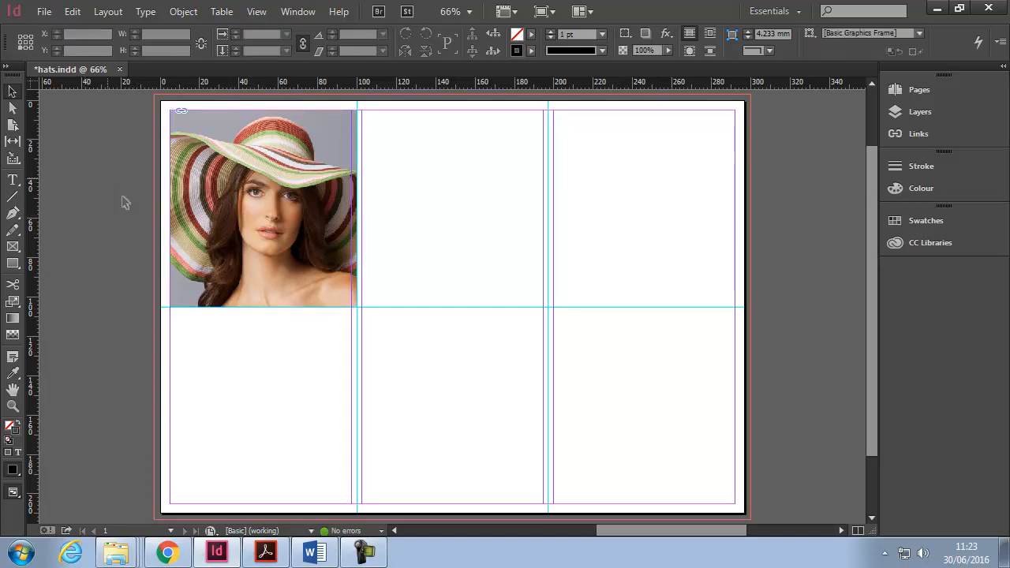
Place hats2.jpg and hats3.jpg with Replace Selected Item off, each 100 mm high, in the third column's upper cell and the middle column's lower cell
click(44, 11)
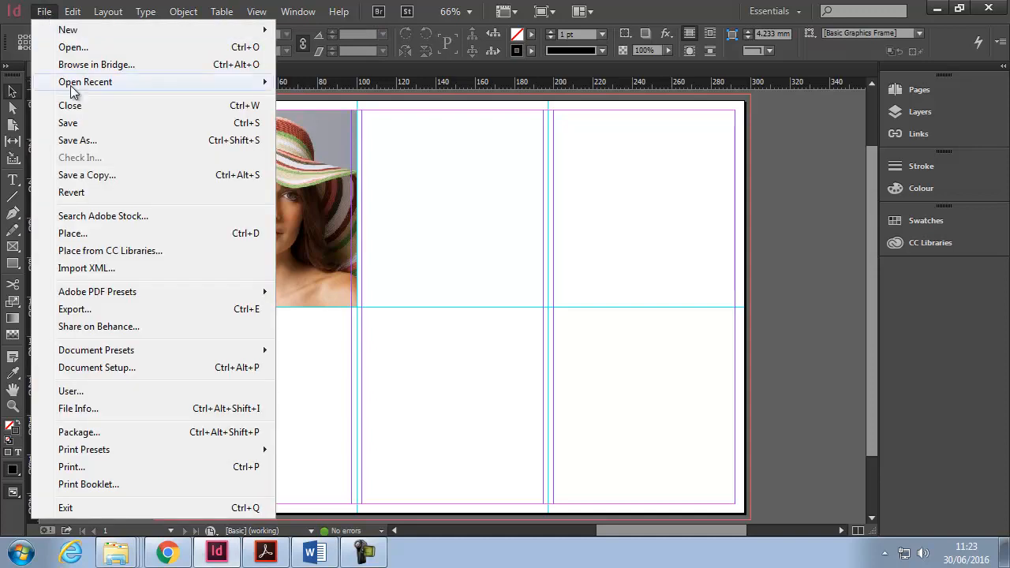
click(72, 234)
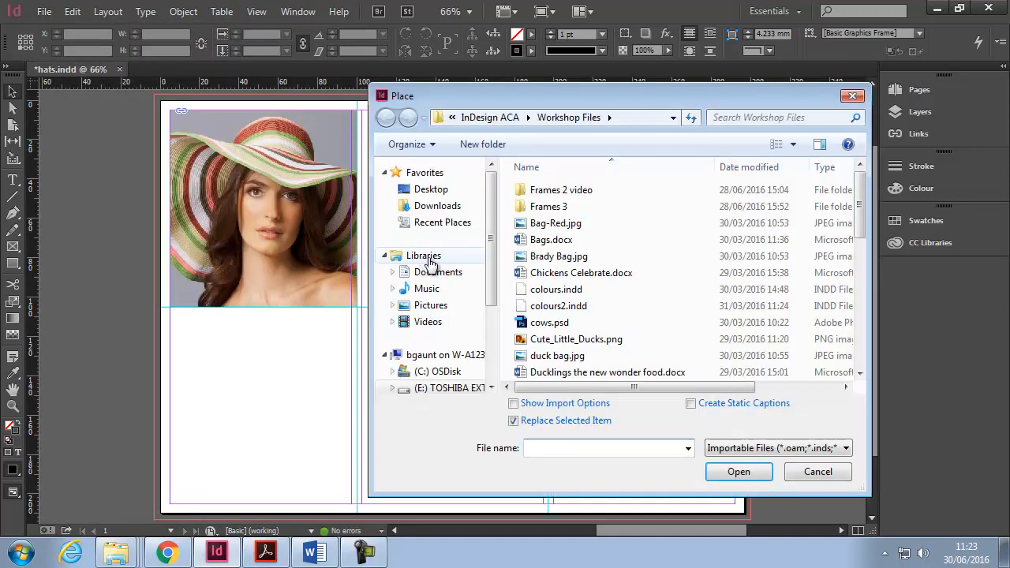
click(527, 424)
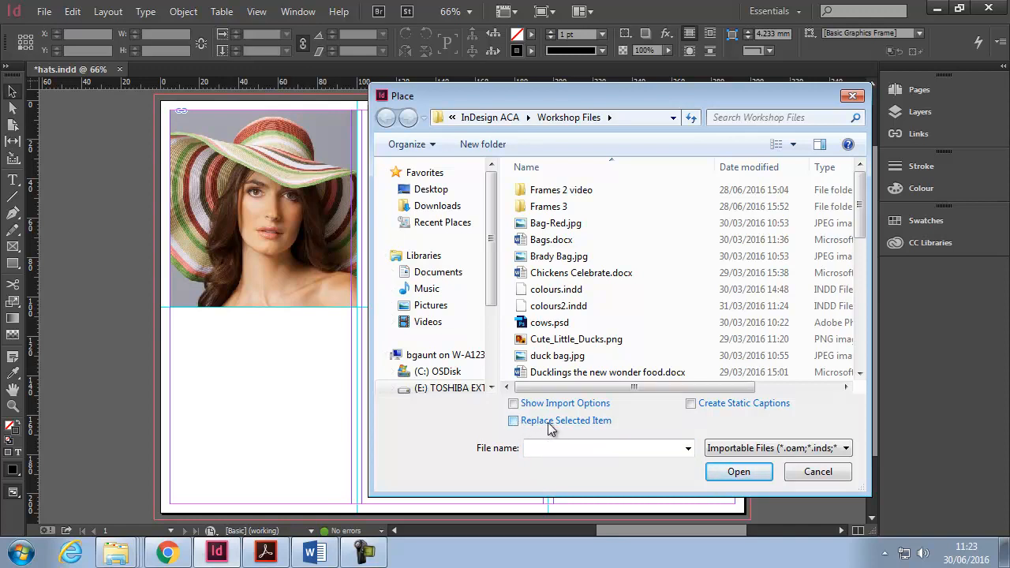
drag(858, 232, 861, 294)
click(553, 306)
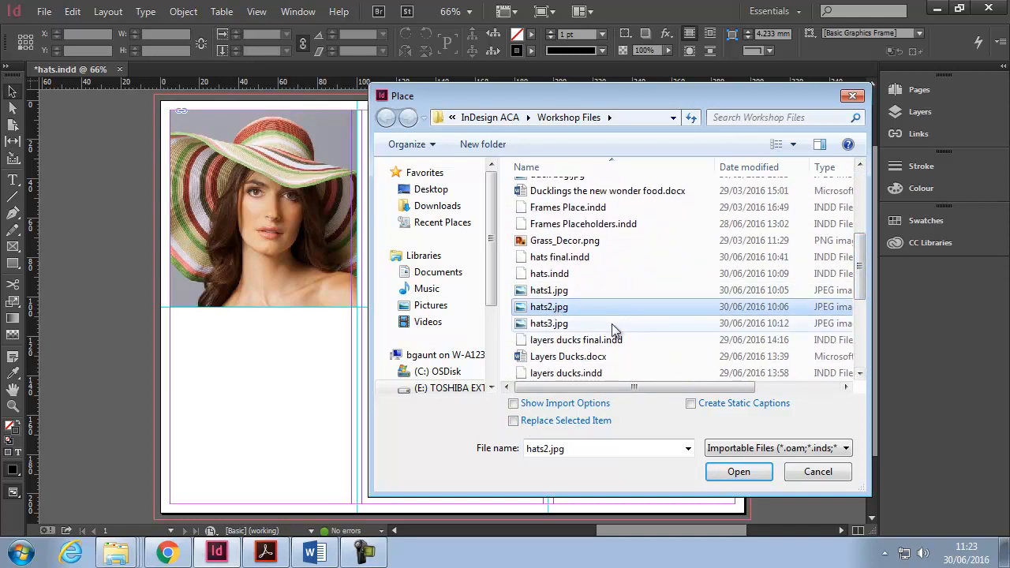
ctrl+click(616, 325)
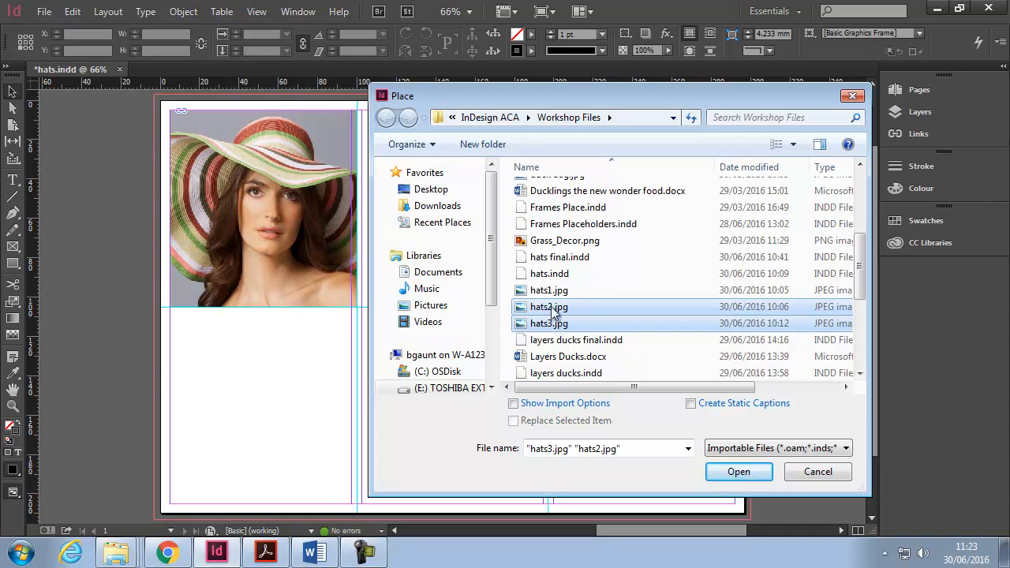
click(738, 472)
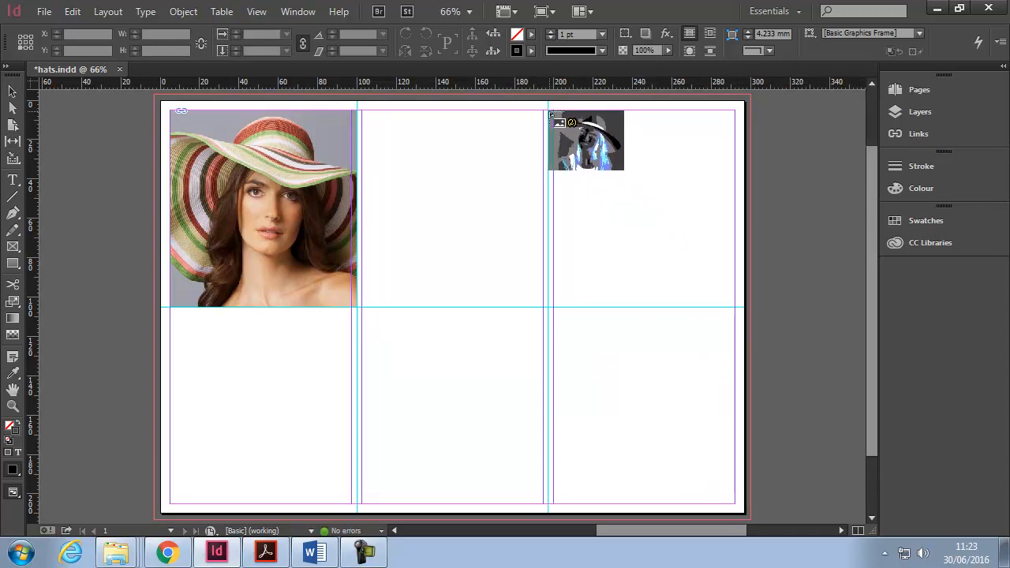
drag(551, 113, 670, 316)
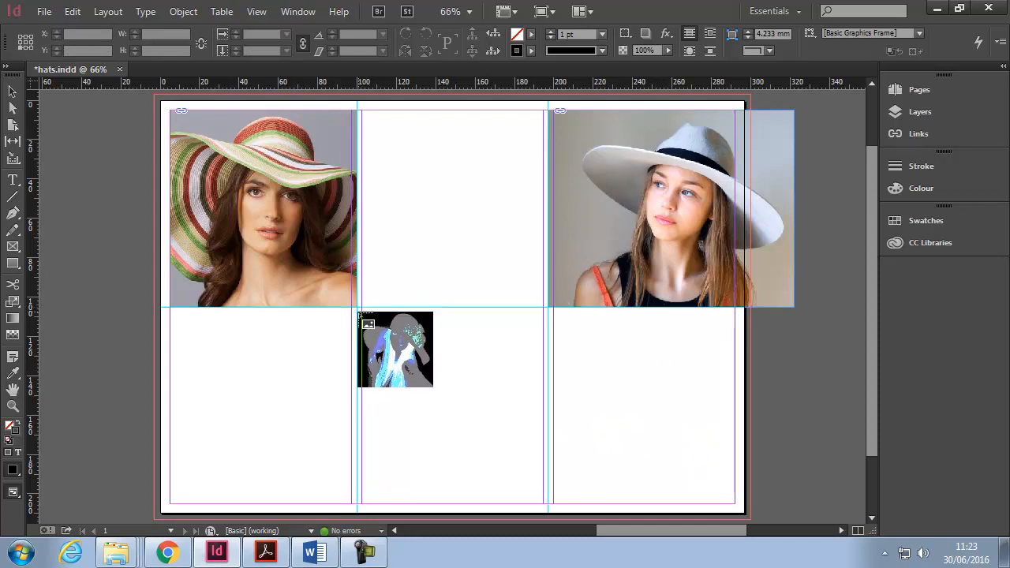
drag(359, 309, 484, 505)
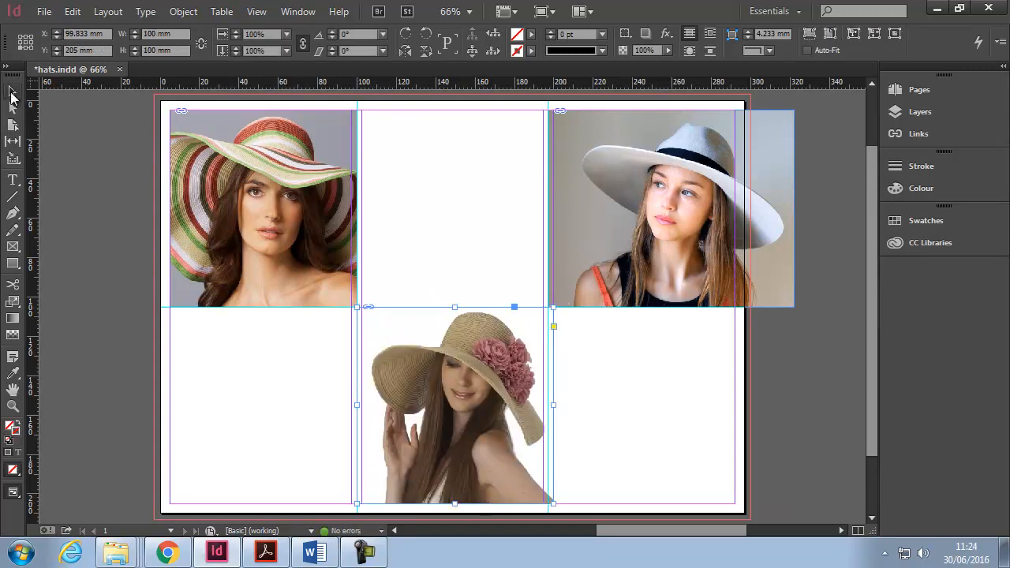
Crop the white-hat picture's frame to the page's outer margin and the straw-hat picture's frame to the second vertical guide
click(779, 217)
drag(793, 209, 735, 209)
click(493, 400)
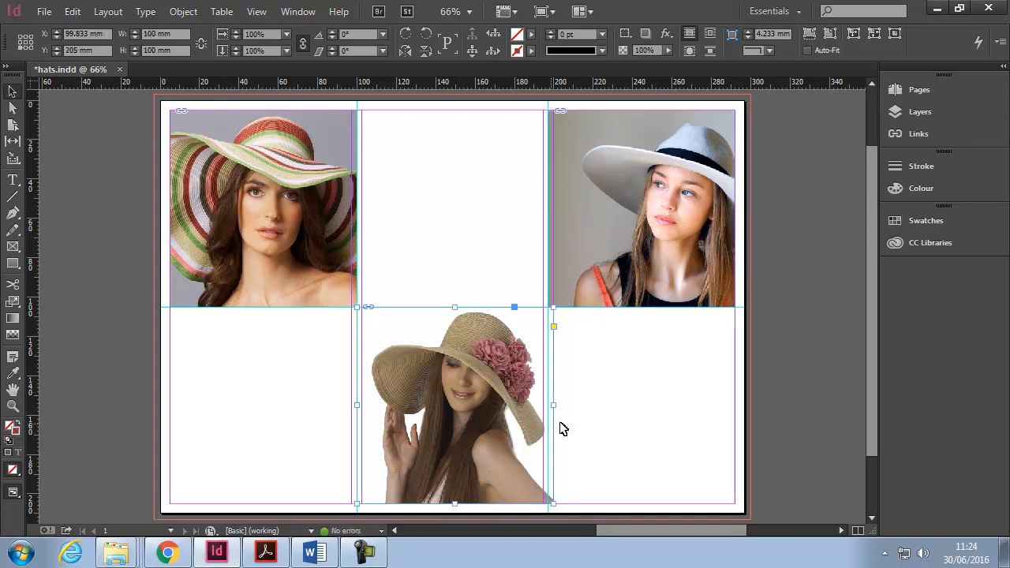
drag(554, 405, 548, 405)
click(618, 413)
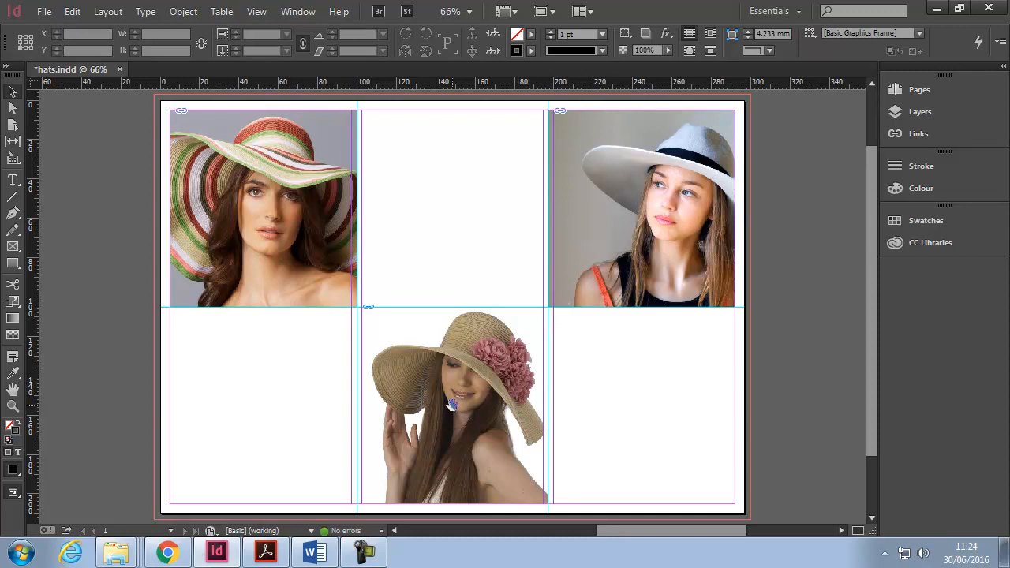
Shift the white-hat image within its frame so the woman and hat sit centred, and deselect it
click(673, 212)
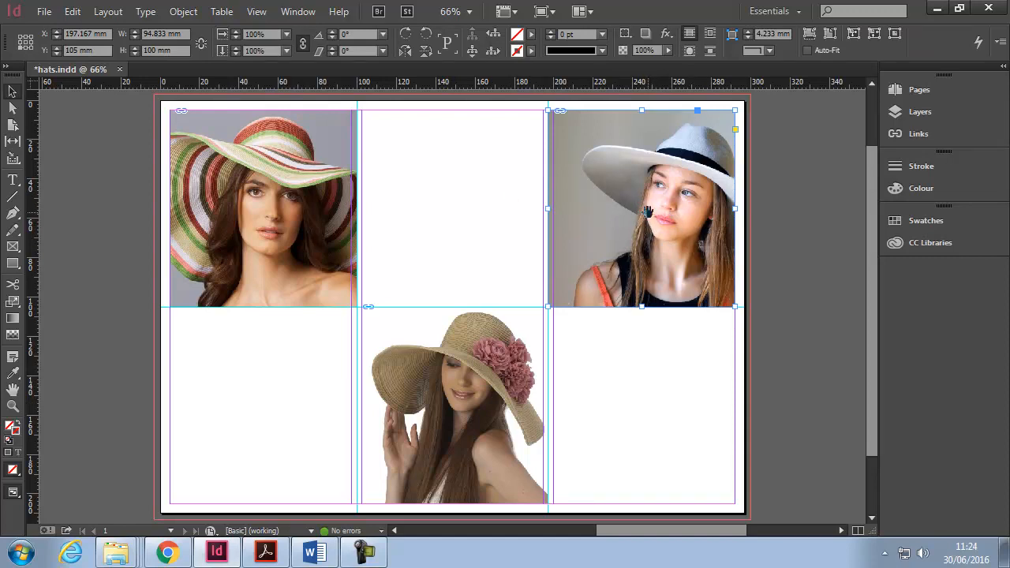
drag(648, 218, 668, 252)
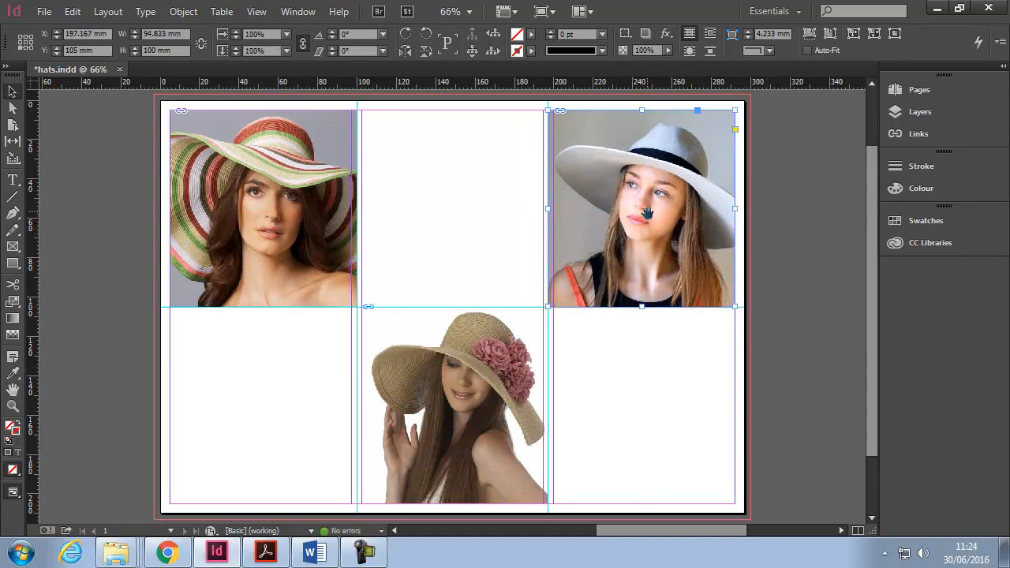
drag(646, 210, 639, 210)
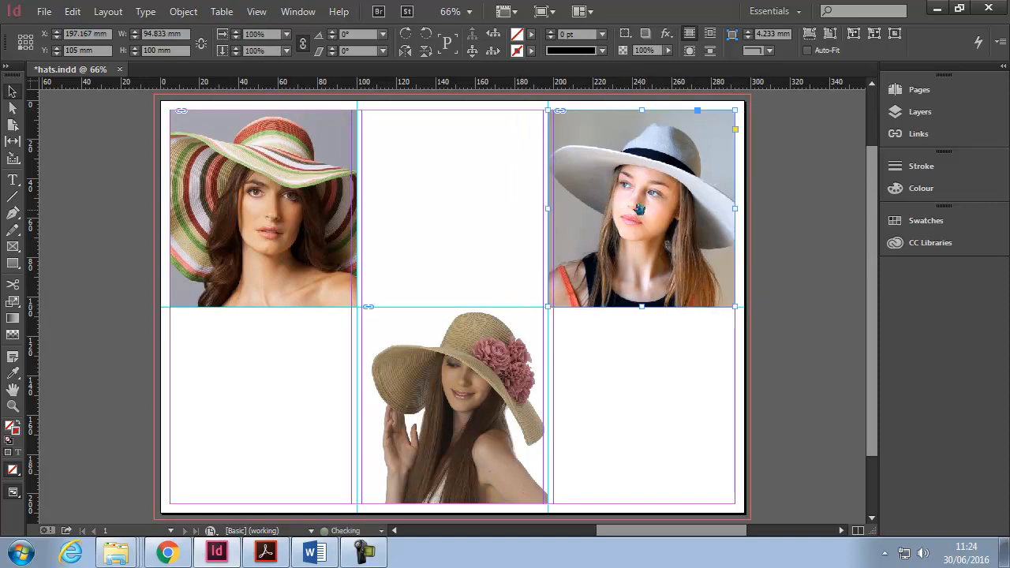
click(660, 365)
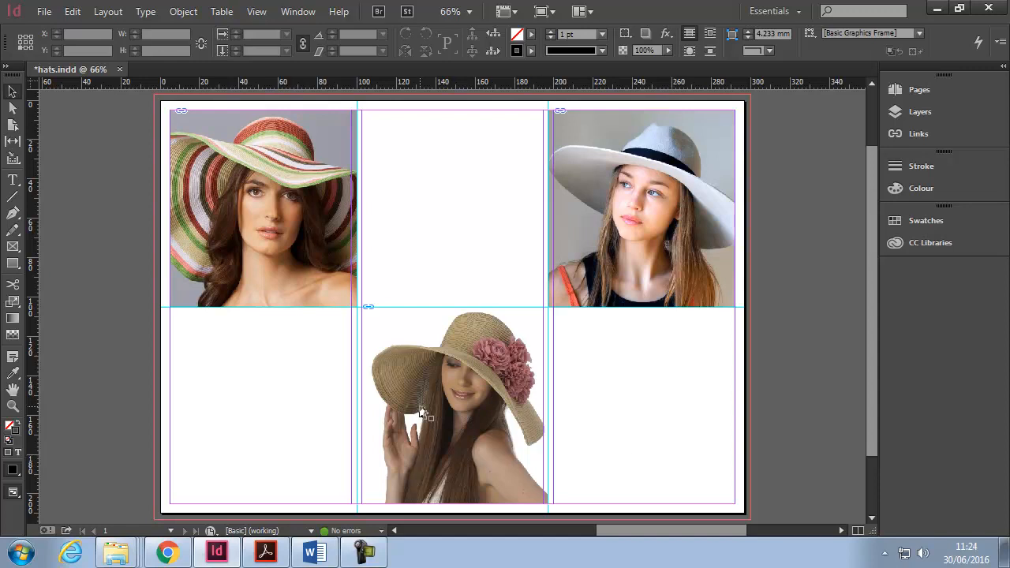
click(19, 266)
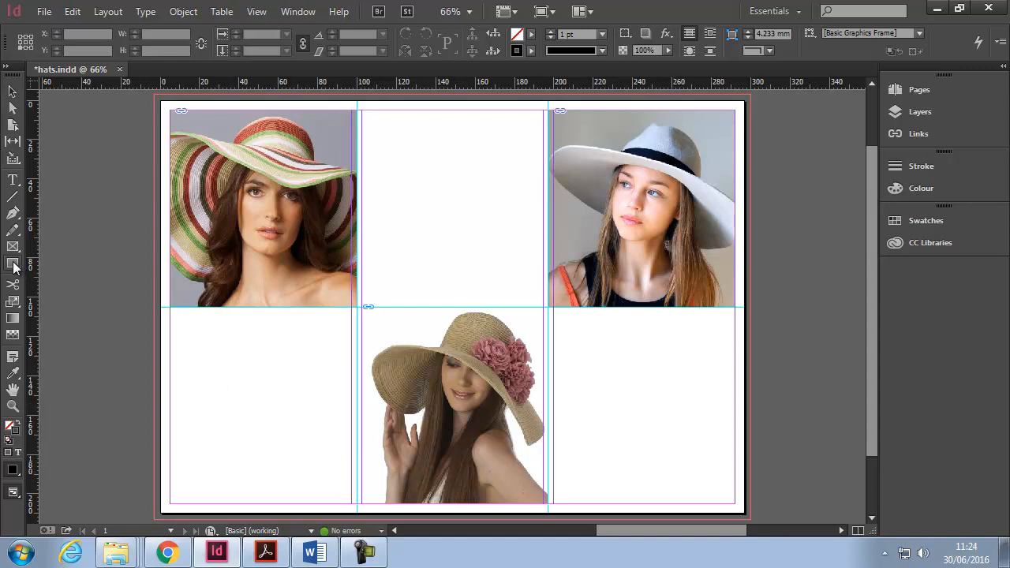
drag(193, 337, 288, 421)
click(13, 408)
drag(182, 327, 236, 376)
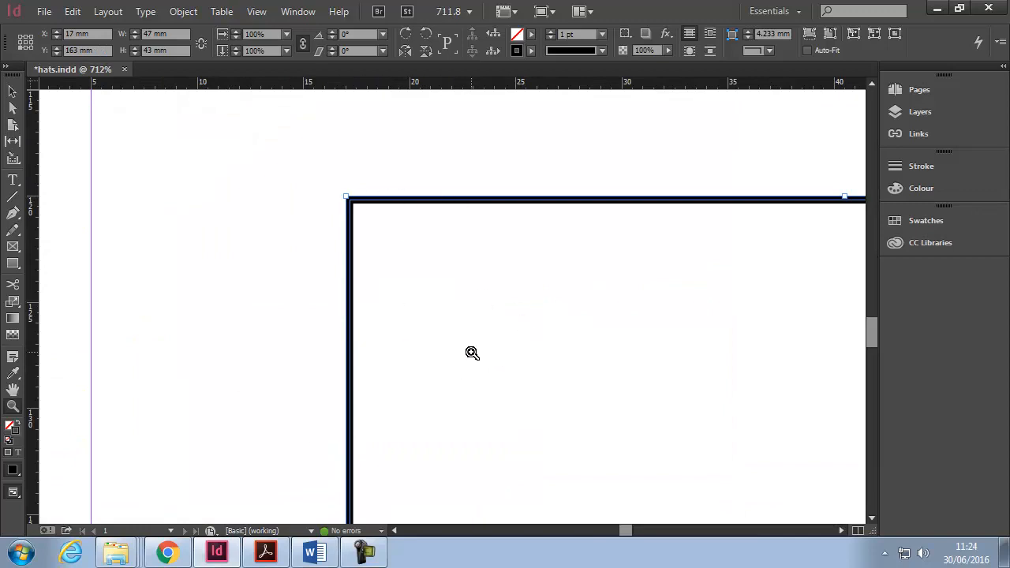
click(13, 92)
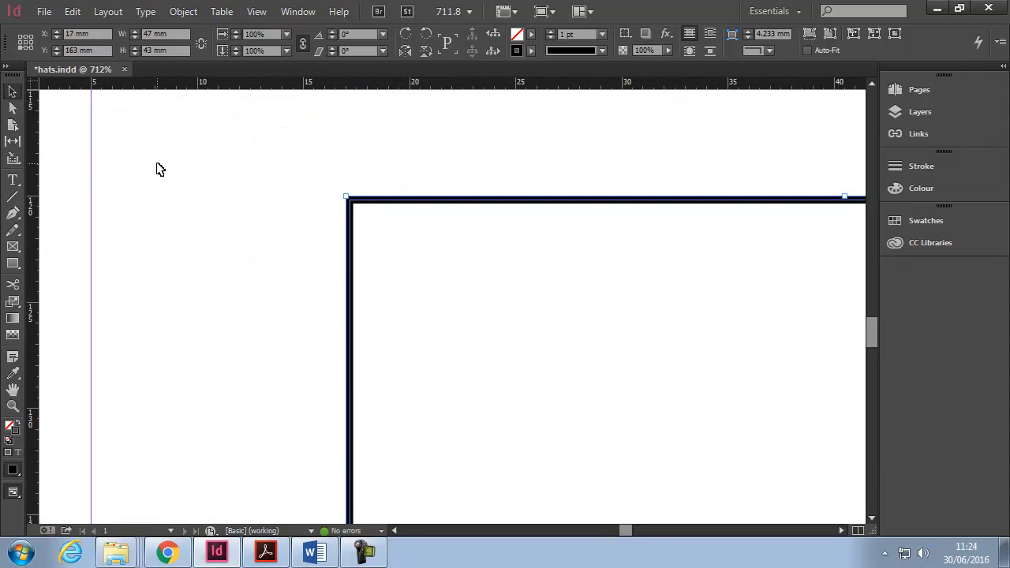
double_click(13, 390)
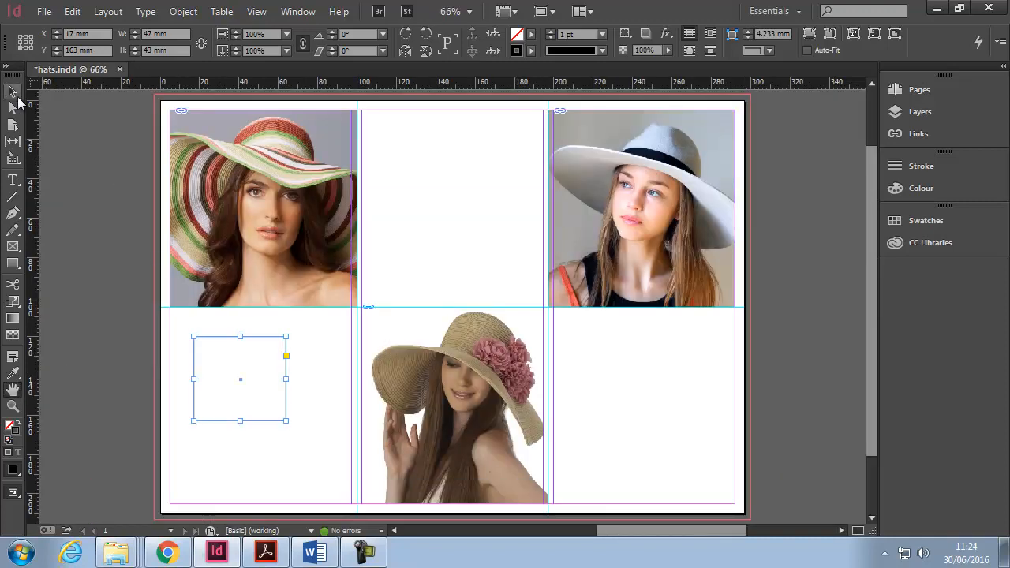
key(Delete)
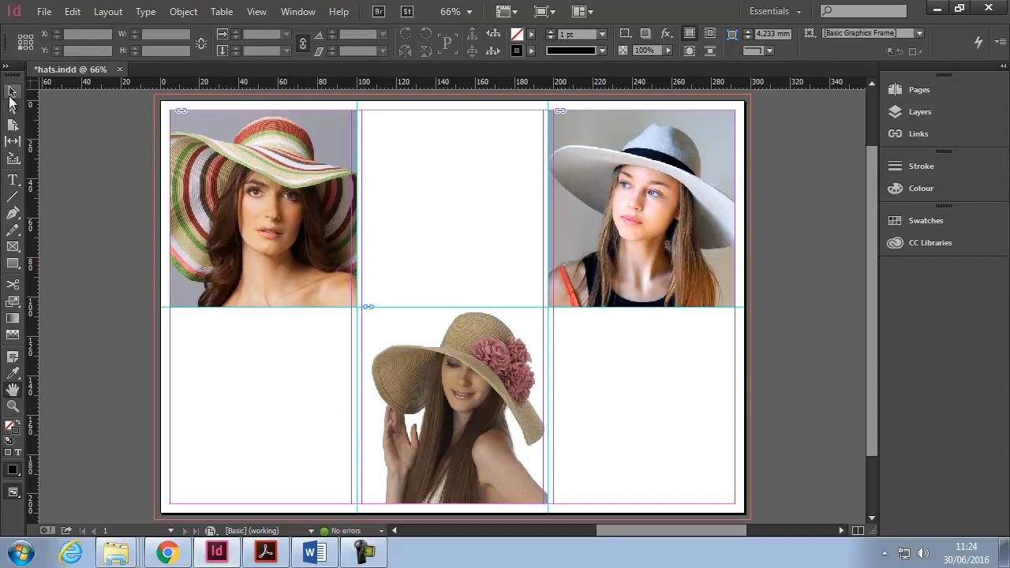
Set the default for new rectangles to no stroke and a turquoise fill of C=63 M=0 Y=22 K=0
click(13, 265)
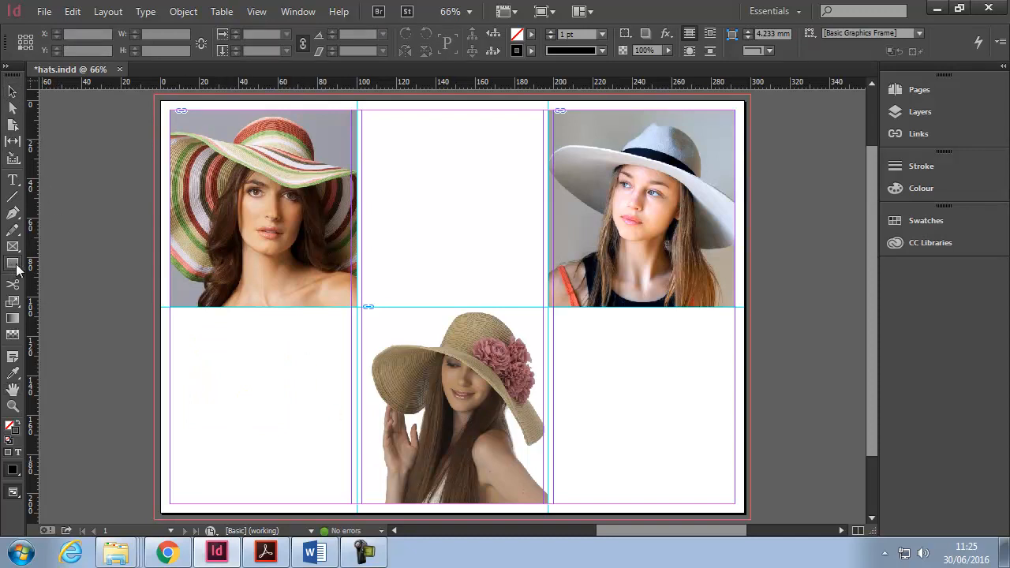
click(8, 67)
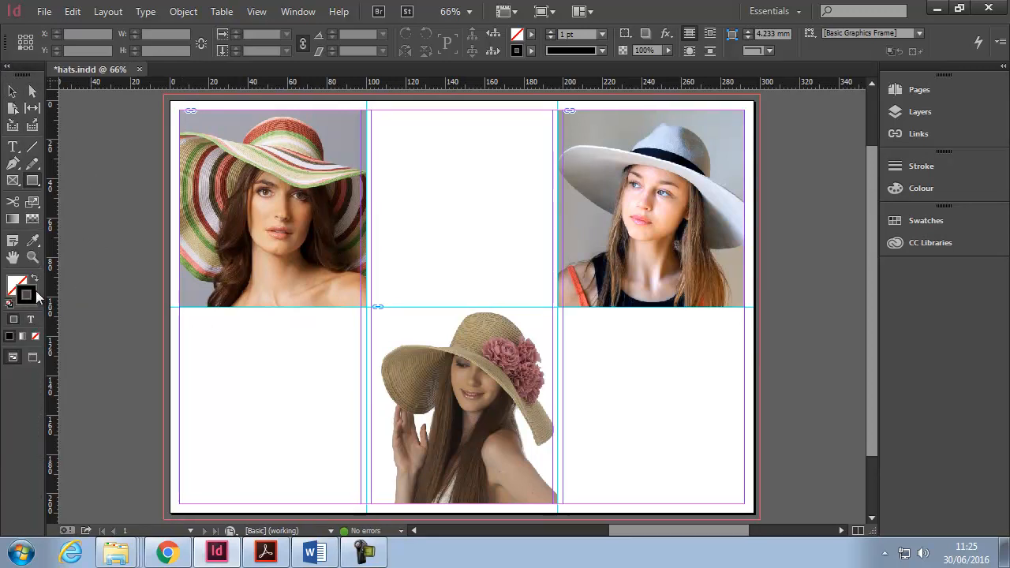
click(35, 337)
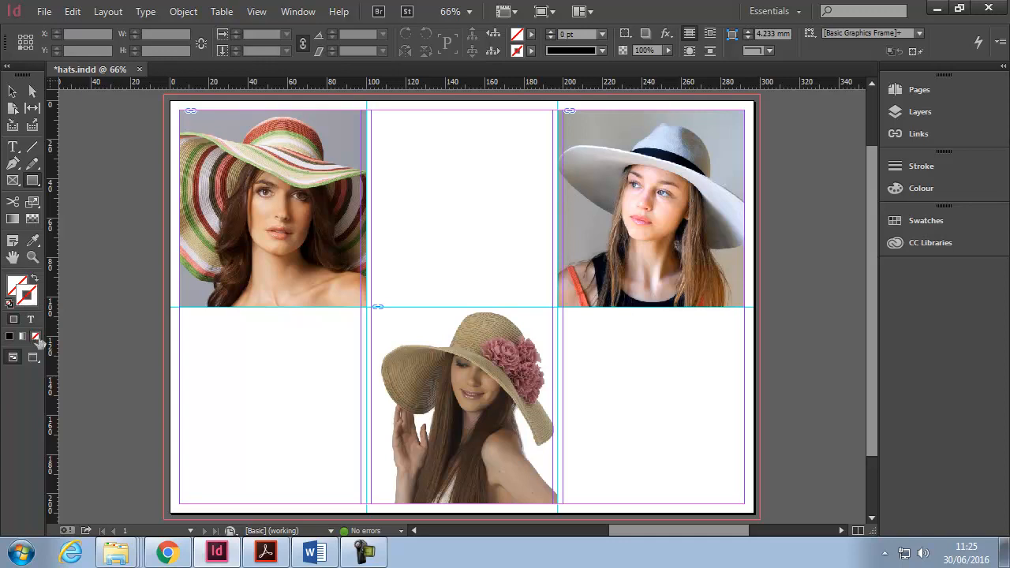
double_click(17, 286)
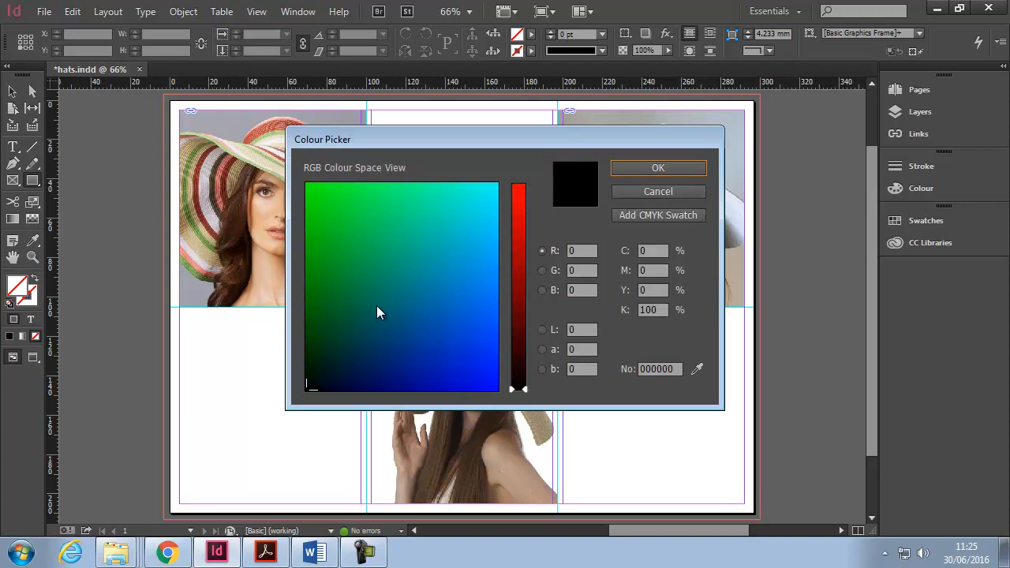
mouse_move(469, 209)
mouse_down()
mouse_move(480, 225)
mouse_move(463, 223)
mouse_move(453, 251)
mouse_move(467, 197)
mouse_move(473, 209)
mouse_up()
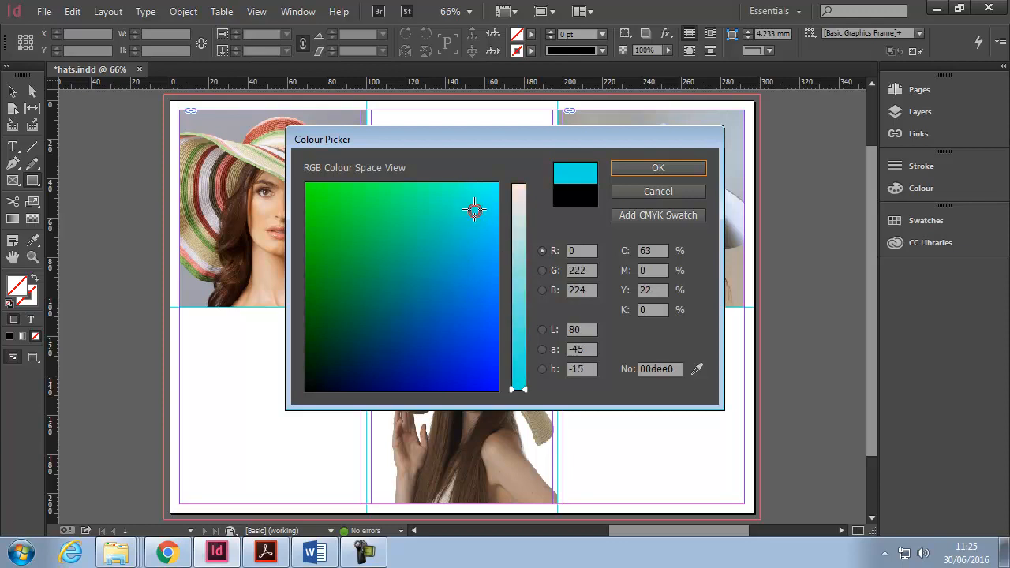
click(626, 168)
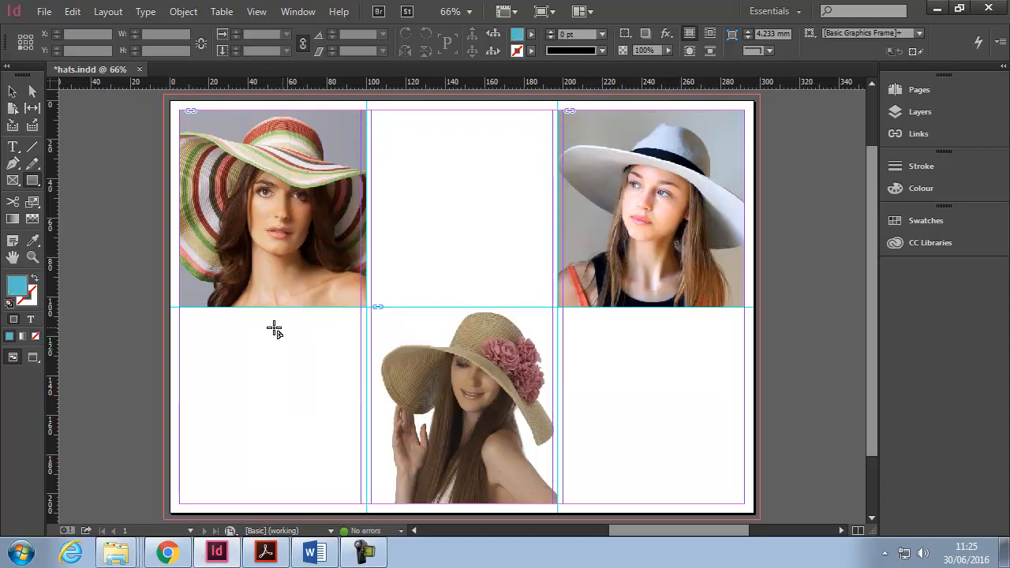
Draw a 94.833 × 100 mm rectangle filling the first column's lower cell from the margin to the vertical guide, and deselect it
drag(180, 308, 368, 508)
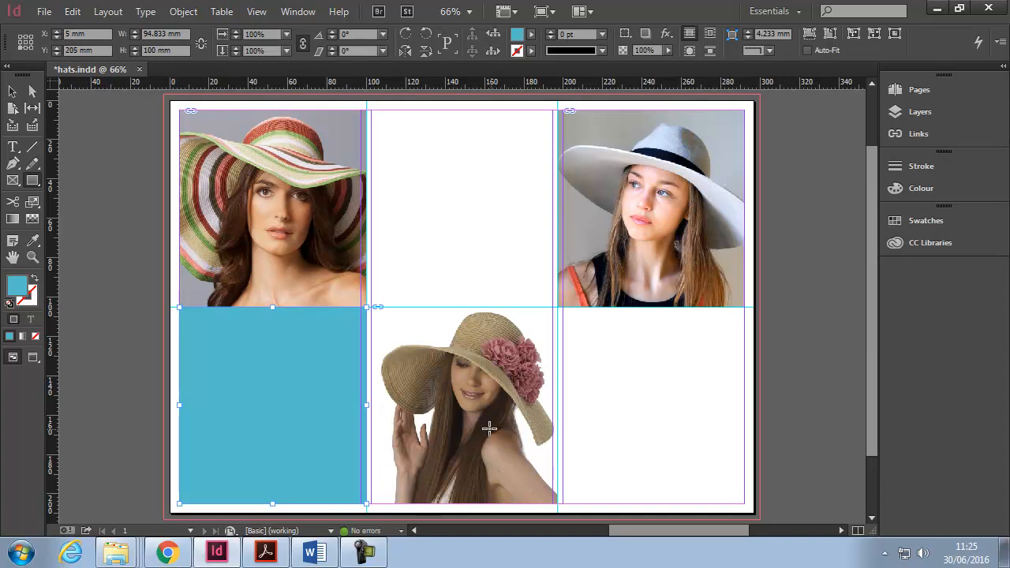
click(13, 92)
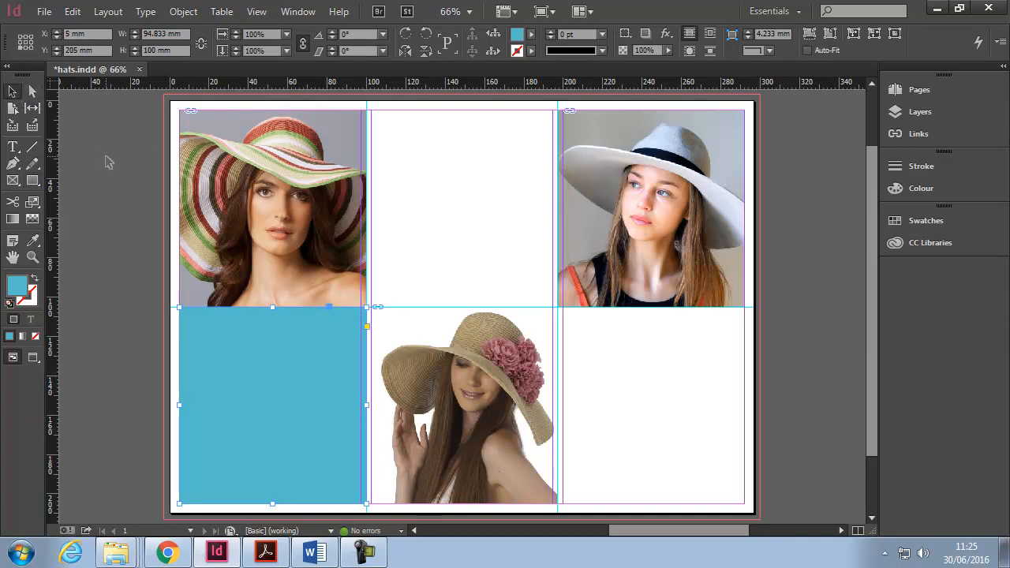
click(109, 162)
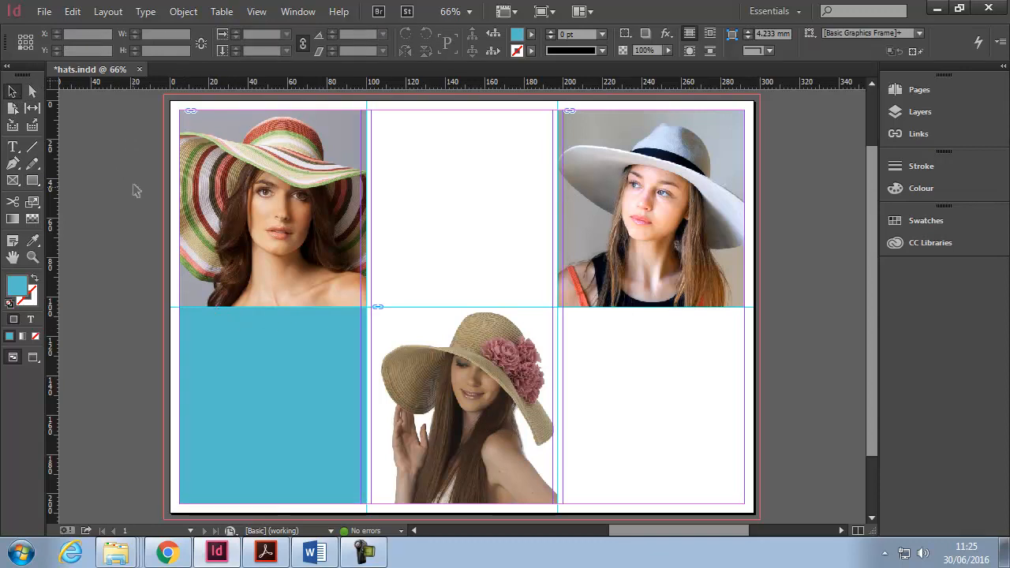
Change the default rectangle fill to pale pink, C=14 M=28 Y=7 K=0, and add it as a CMYK swatch
click(33, 182)
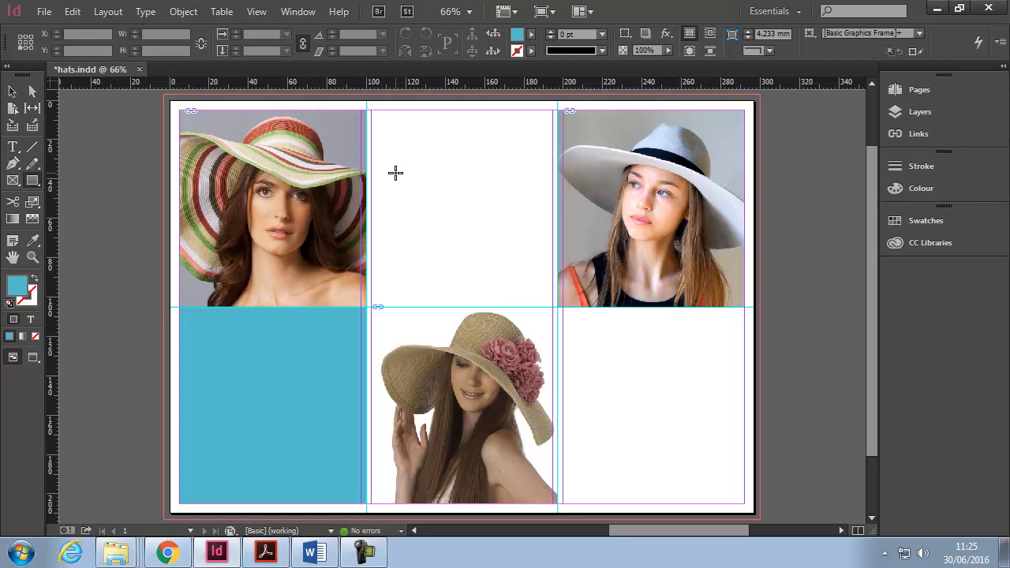
double_click(518, 37)
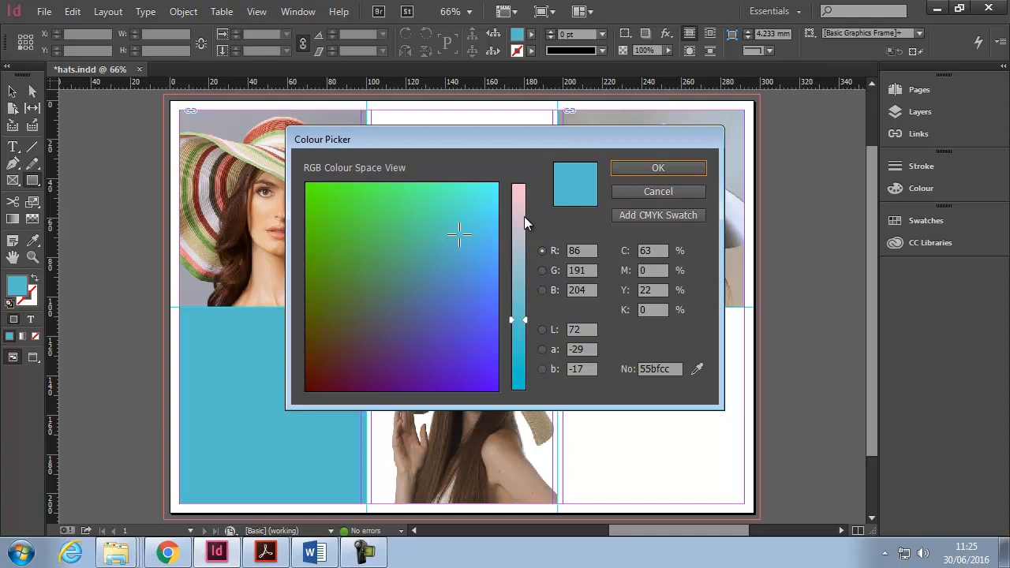
drag(518, 311, 525, 210)
mouse_move(436, 262)
mouse_down()
mouse_move(429, 267)
mouse_move(440, 279)
mouse_up()
drag(456, 236, 465, 230)
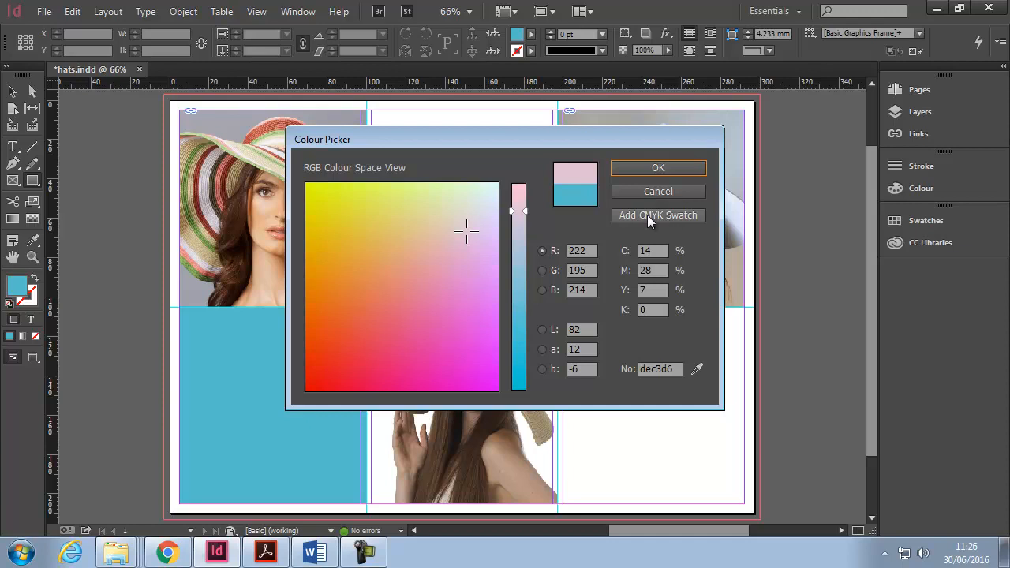
click(667, 217)
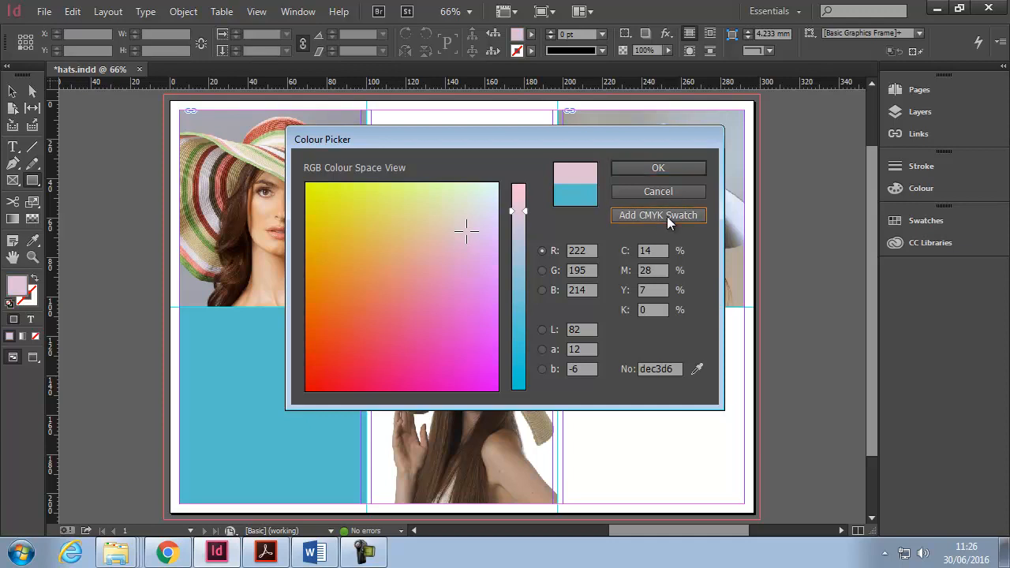
click(645, 168)
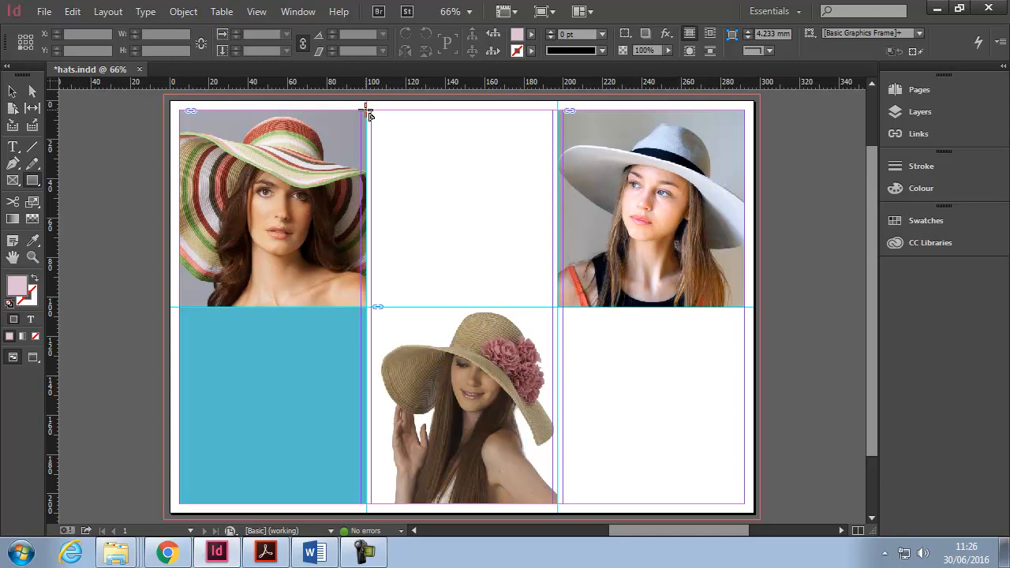
Draw a 97.333 × 100 mm rectangle filling the middle column's upper cell between the vertical guides, and deselect it
drag(366, 110, 558, 308)
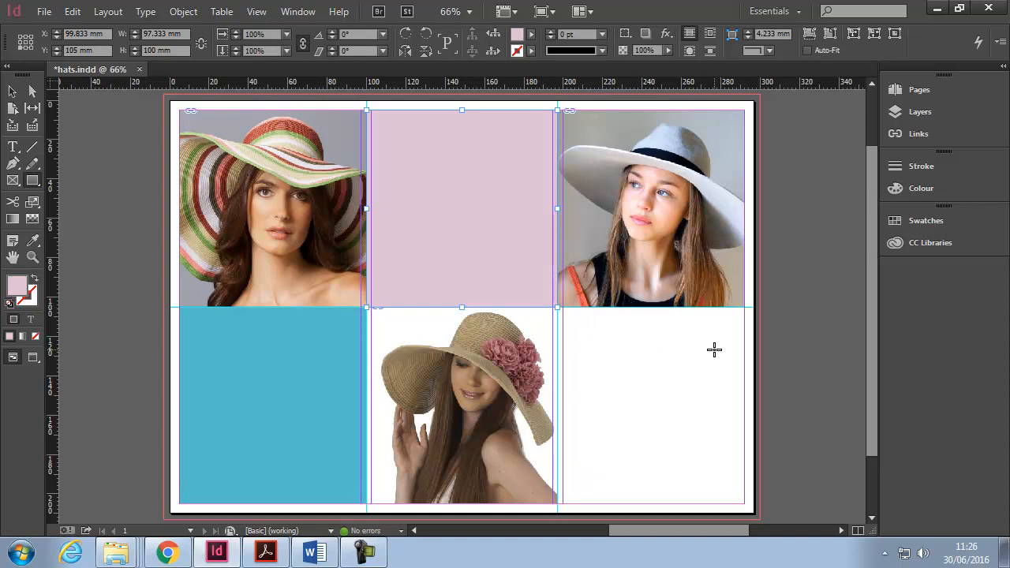
click(14, 93)
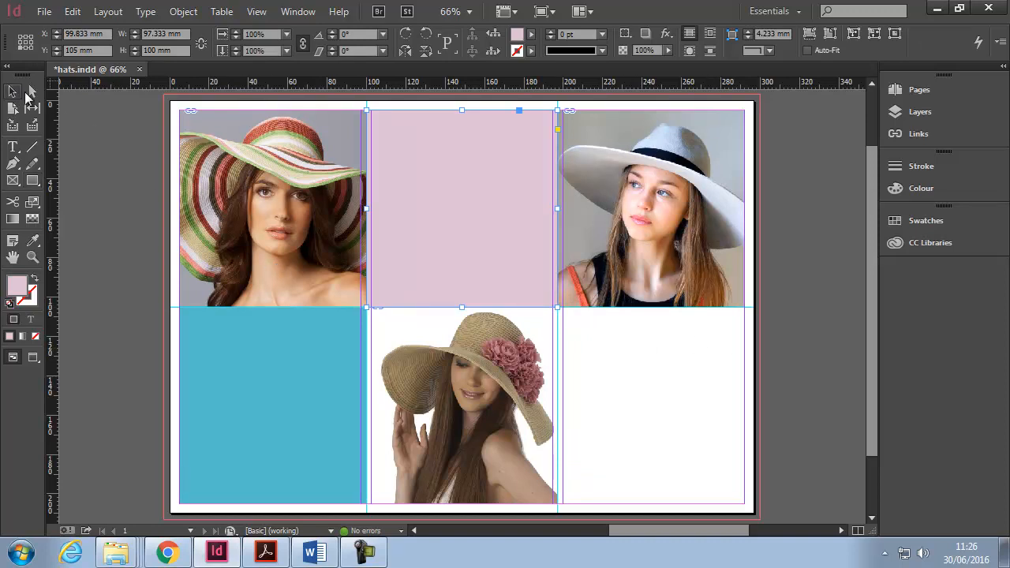
click(97, 134)
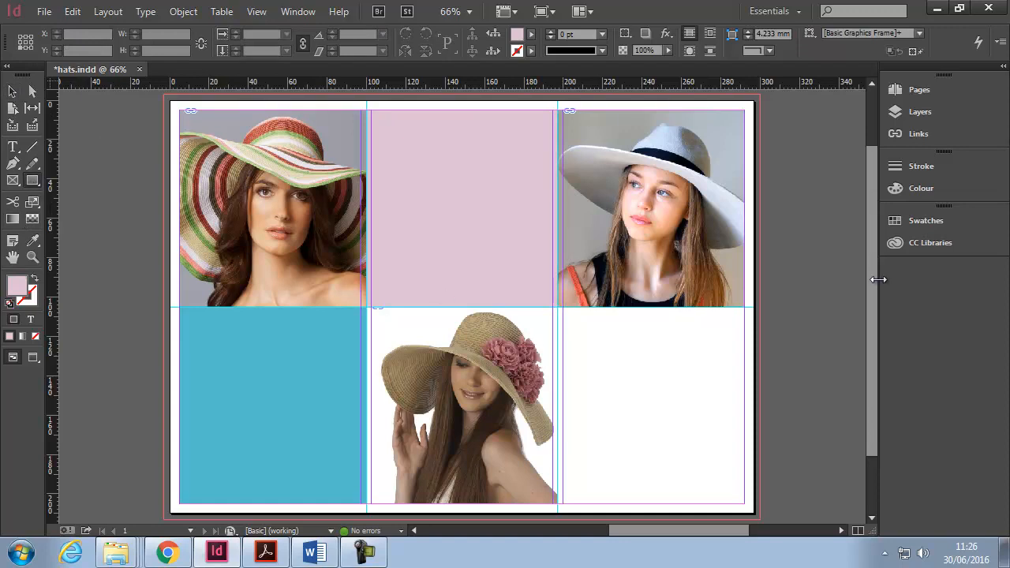
click(922, 219)
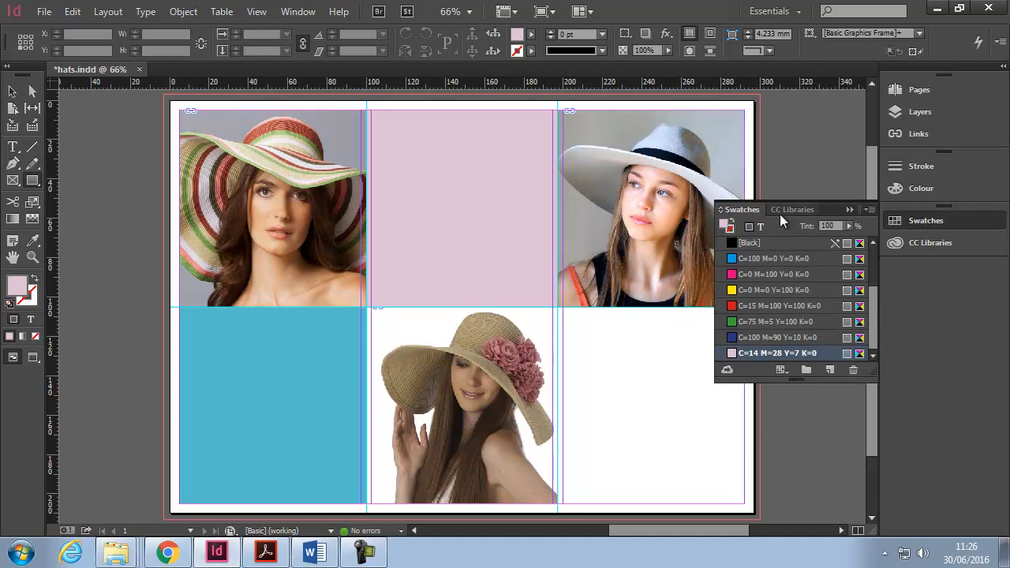
double_click(731, 353)
click(469, 288)
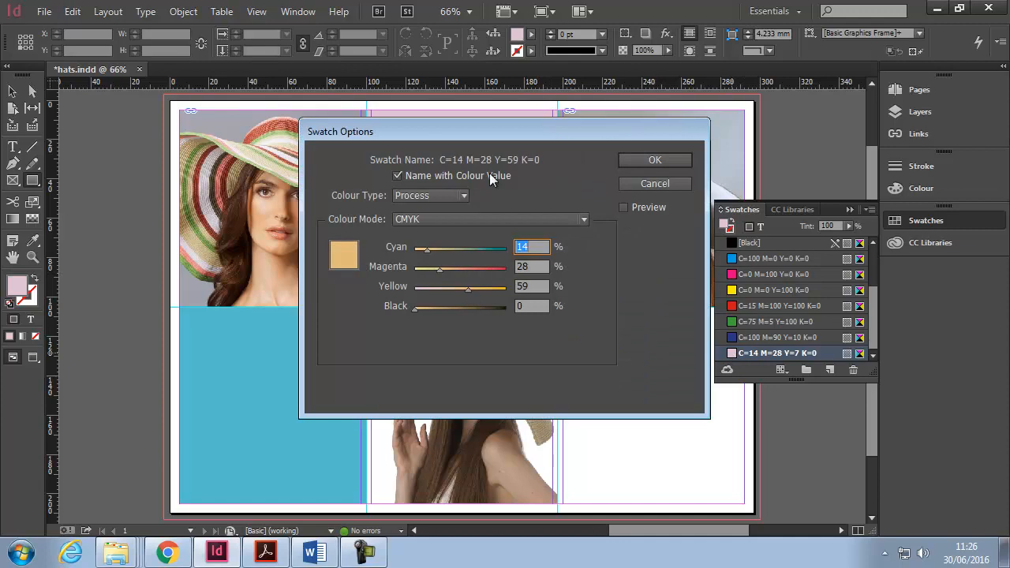
drag(496, 136, 491, 223)
click(618, 298)
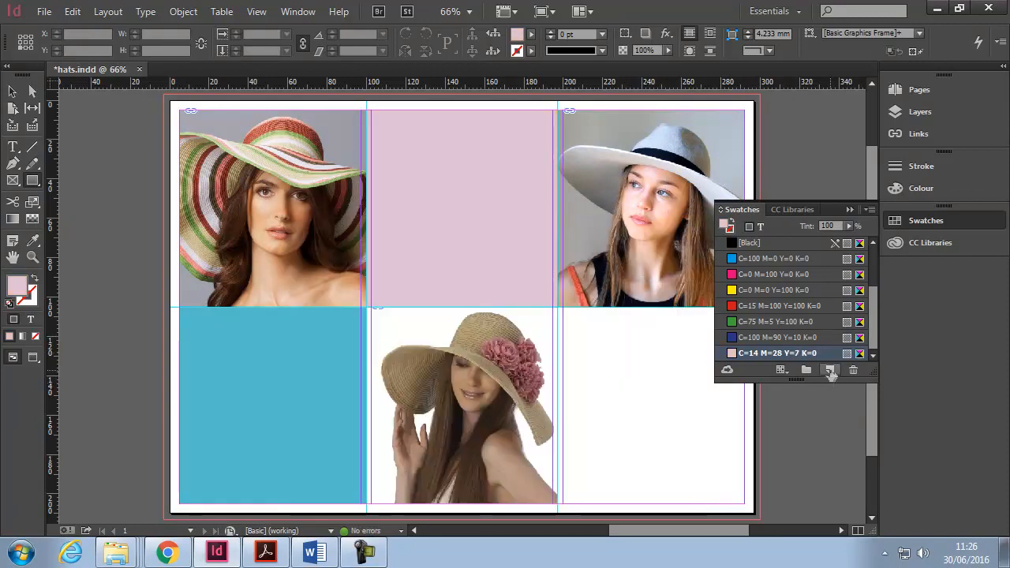
Create swatch C=14 M=28 Y=74 K=0 from a copy of the pink one and fill the third column's lower cell with a rectangle in it
click(830, 370)
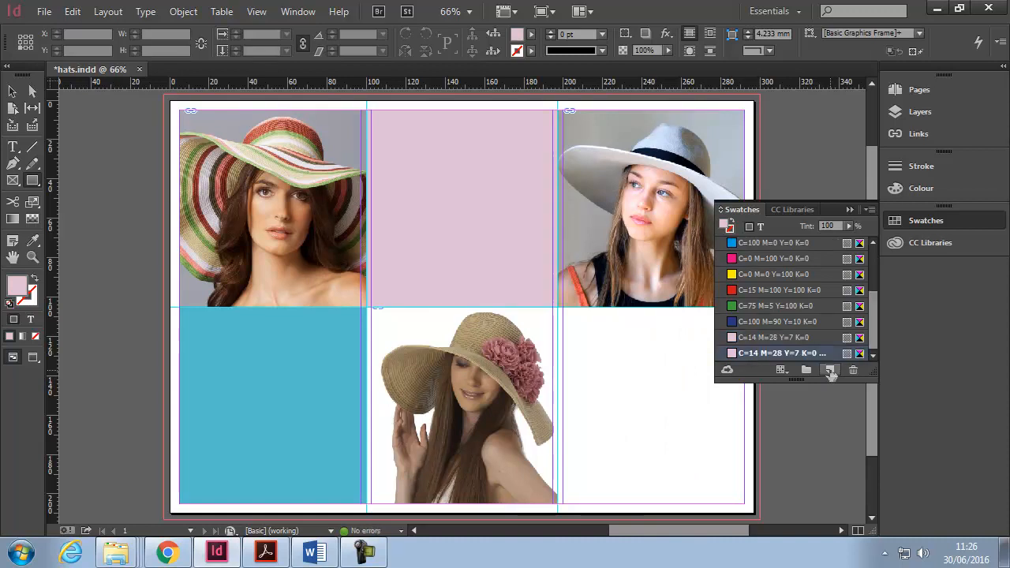
double_click(731, 353)
drag(539, 223, 366, 137)
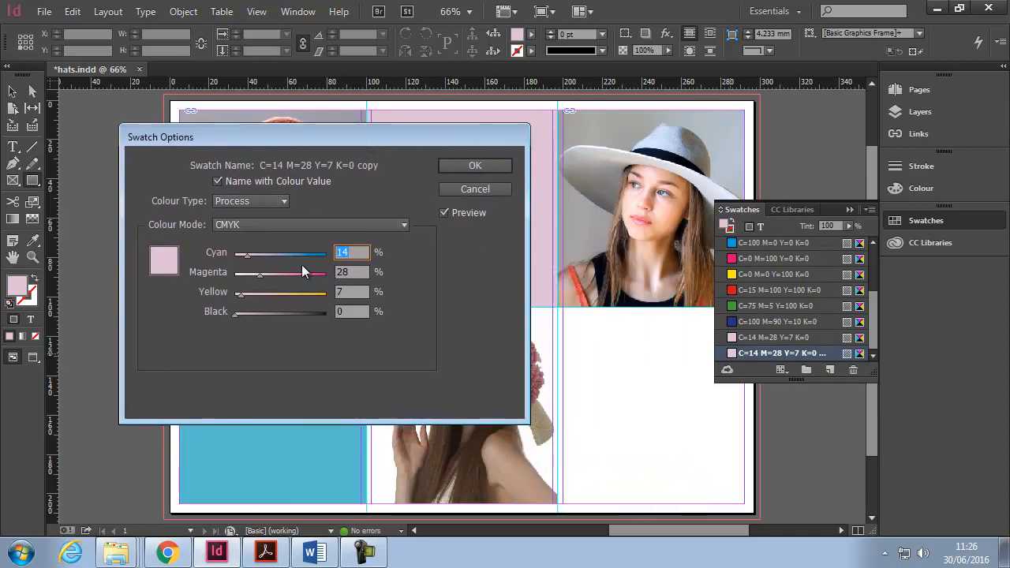
drag(288, 294, 302, 294)
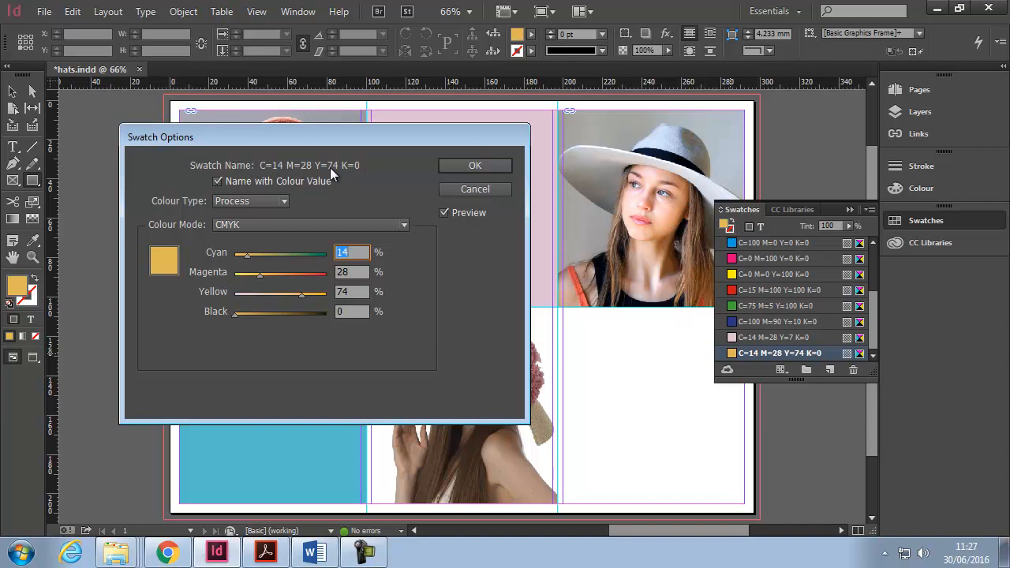
click(219, 181)
drag(262, 166, 377, 167)
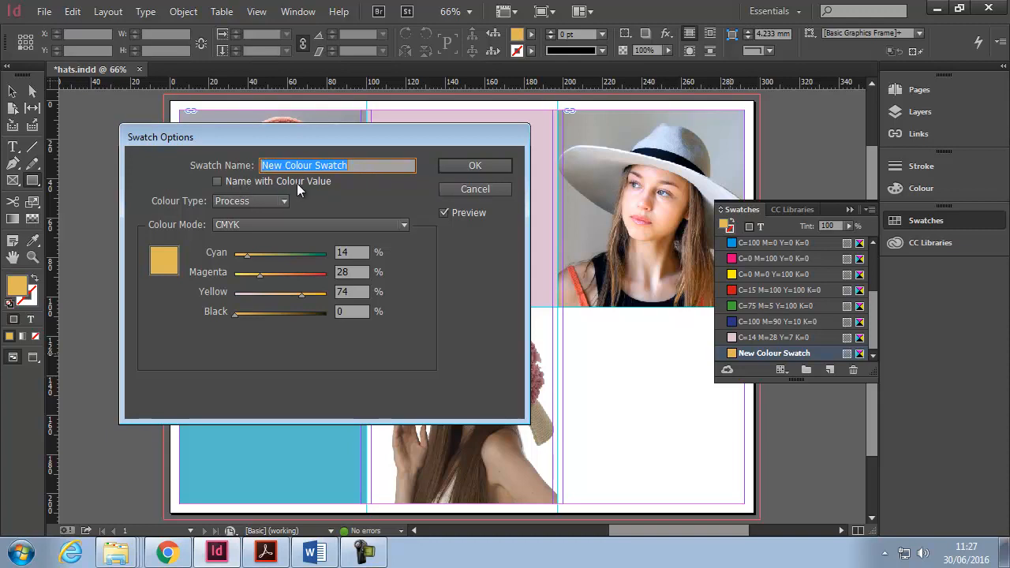
click(219, 182)
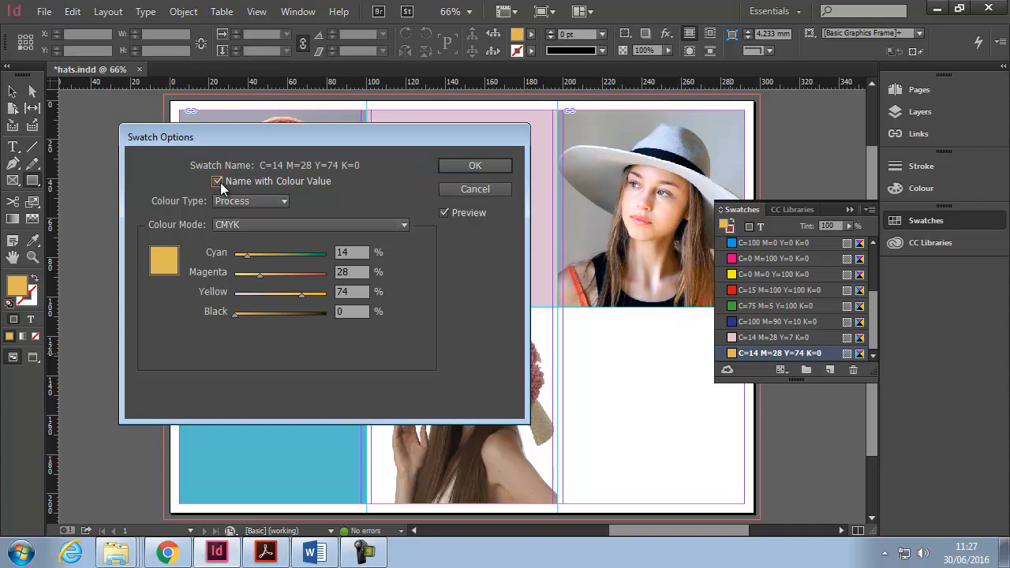
click(459, 167)
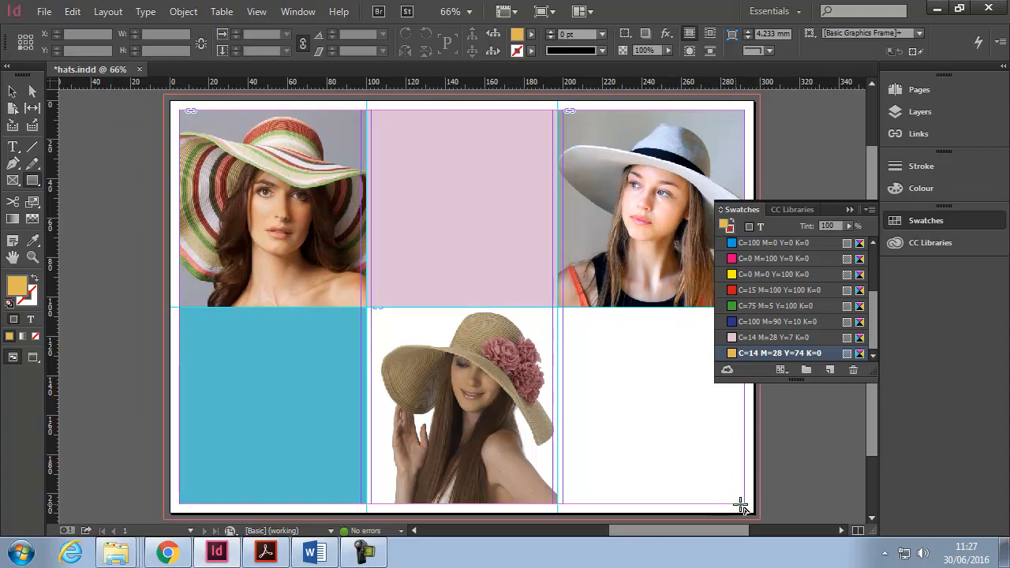
drag(745, 504, 562, 308)
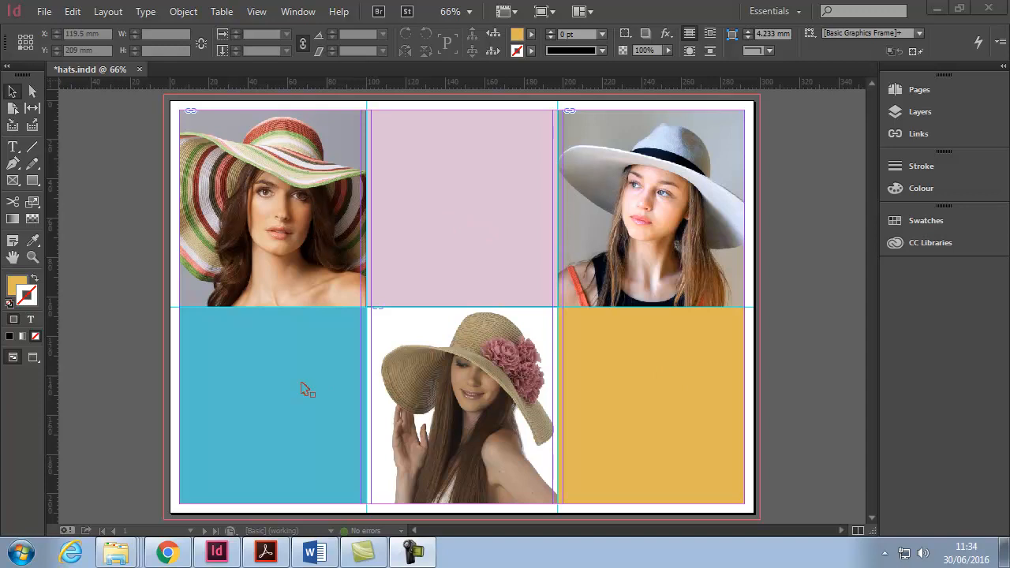
Give the striped-hat picture's frame a 1 pt stroke, trying the C=100 cyan swatch before choosing [Black]
click(290, 229)
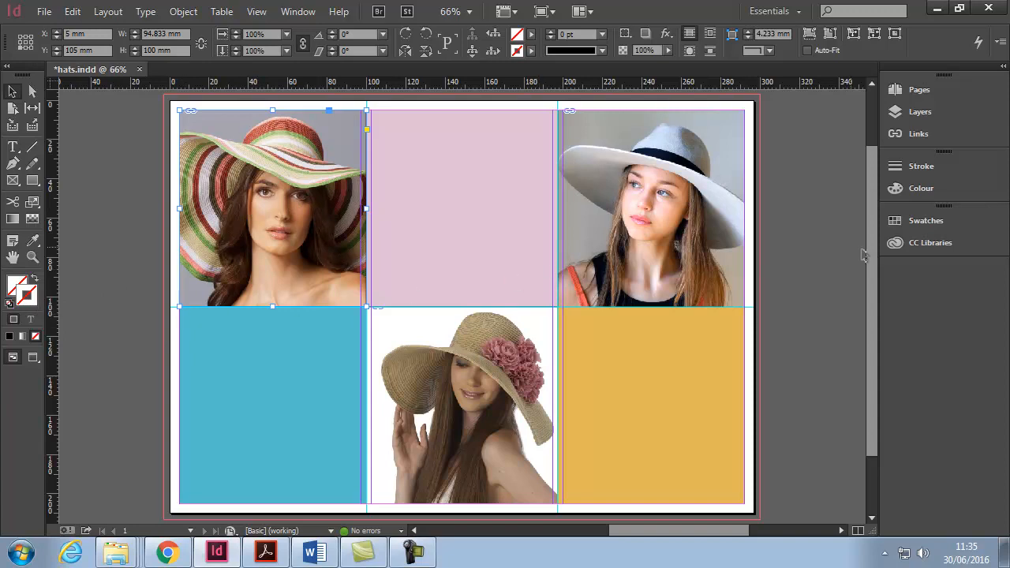
click(923, 222)
click(766, 307)
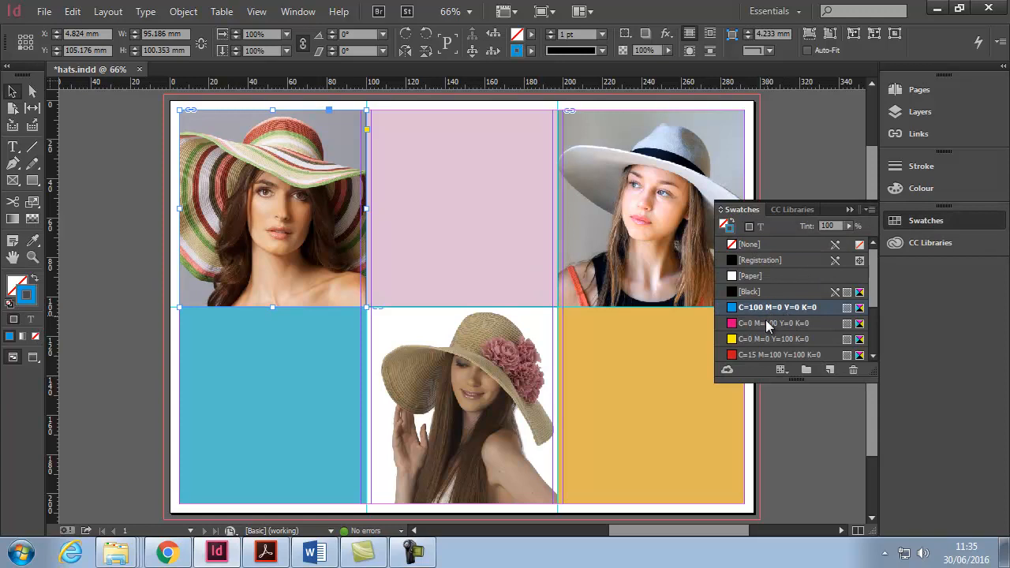
click(759, 294)
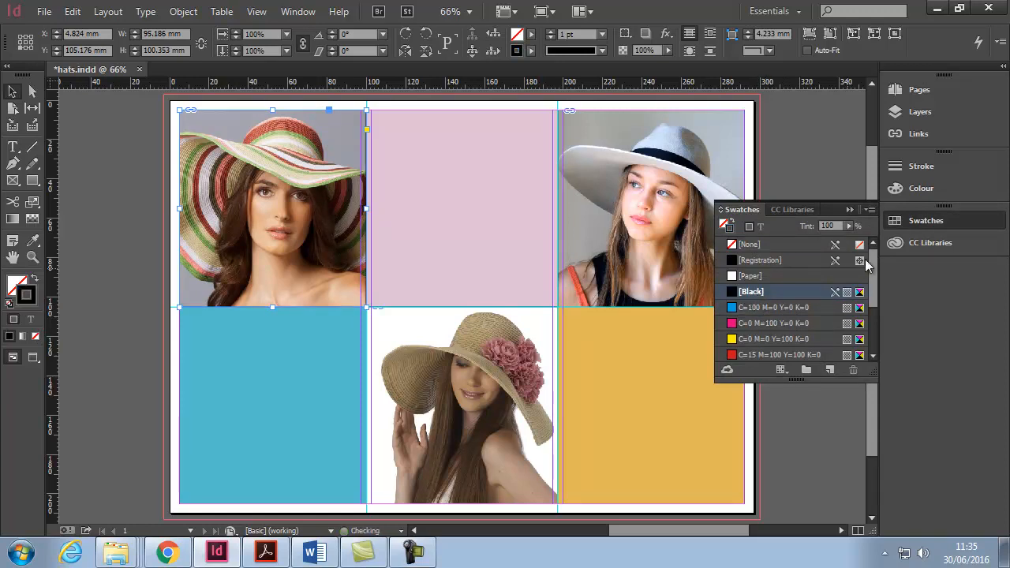
Try stroke weights of 40 pt and 20 pt on the striped-hat picture's frame
click(920, 165)
click(809, 177)
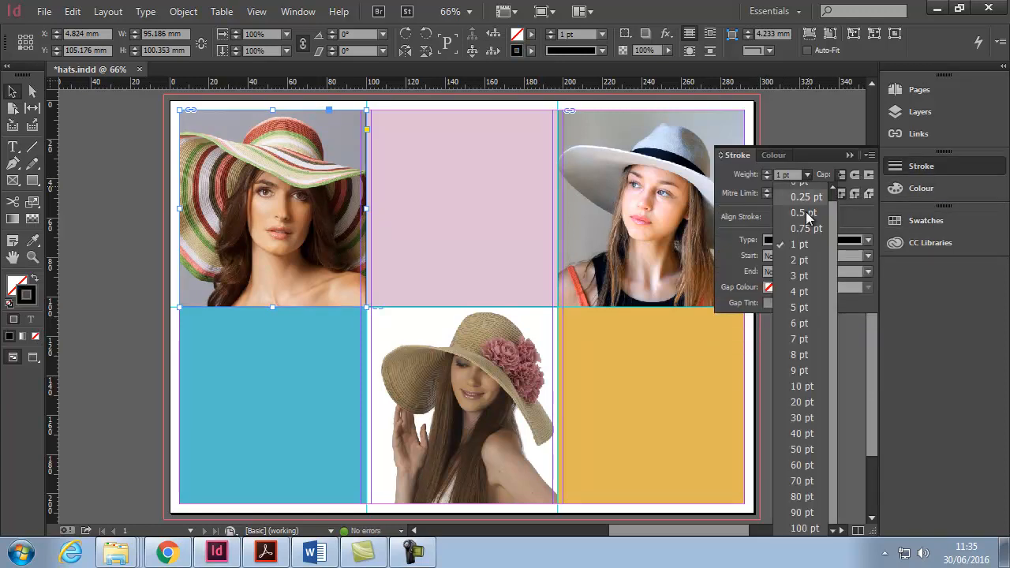
click(807, 427)
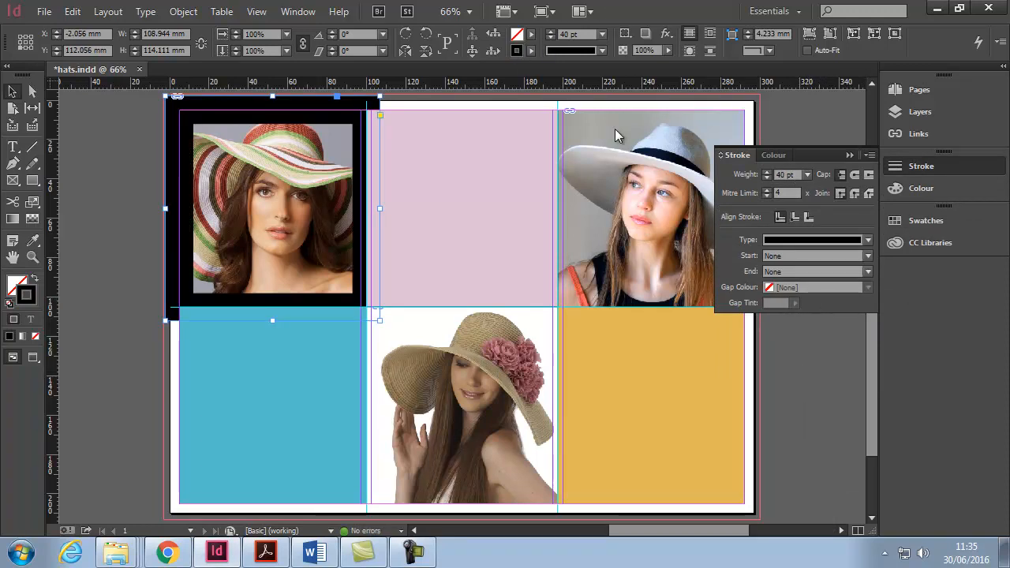
click(807, 175)
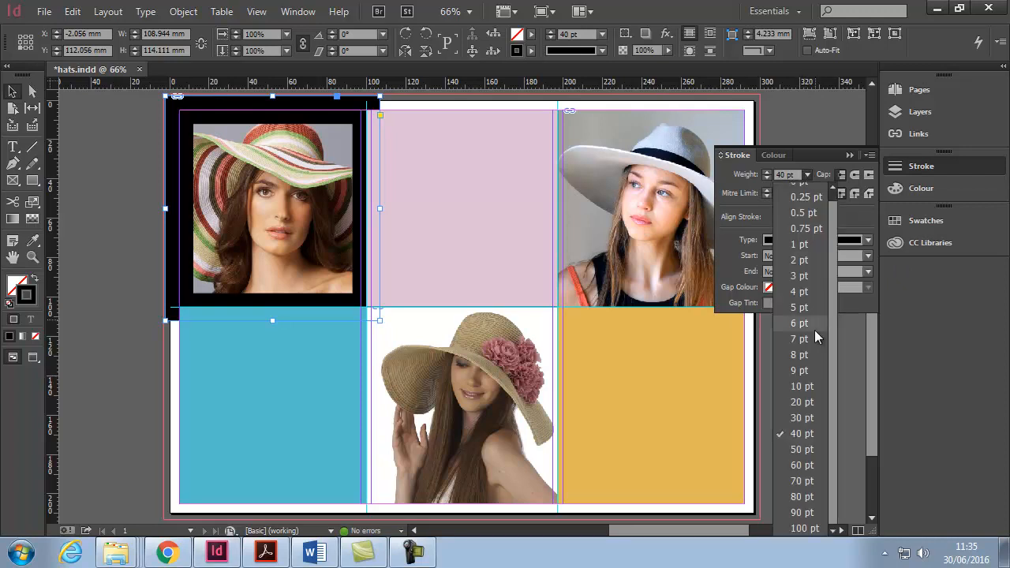
click(803, 402)
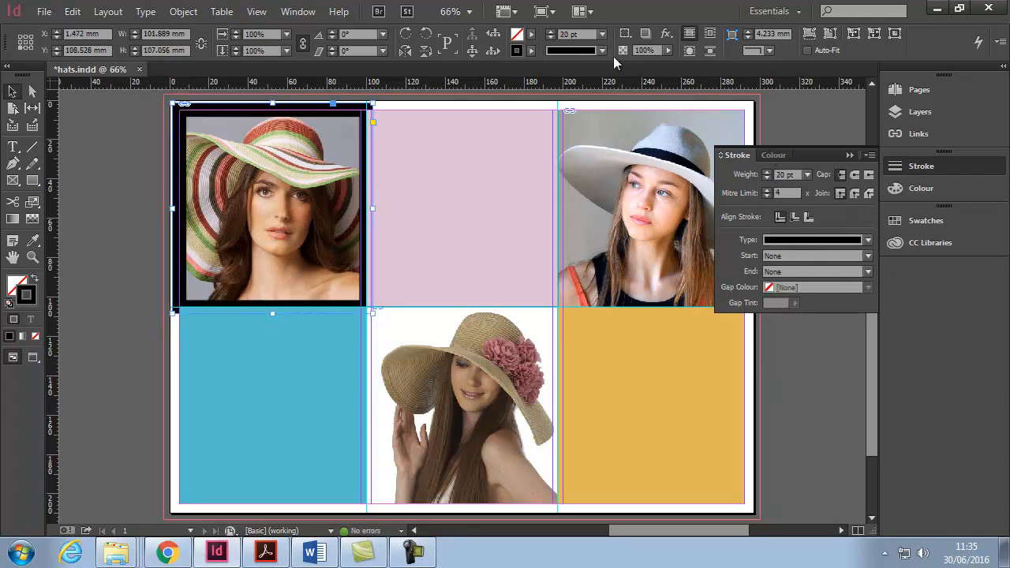
Try a Basic Feather effect with a 25 mm feather width on the striped-hat picture and deselect it
click(669, 36)
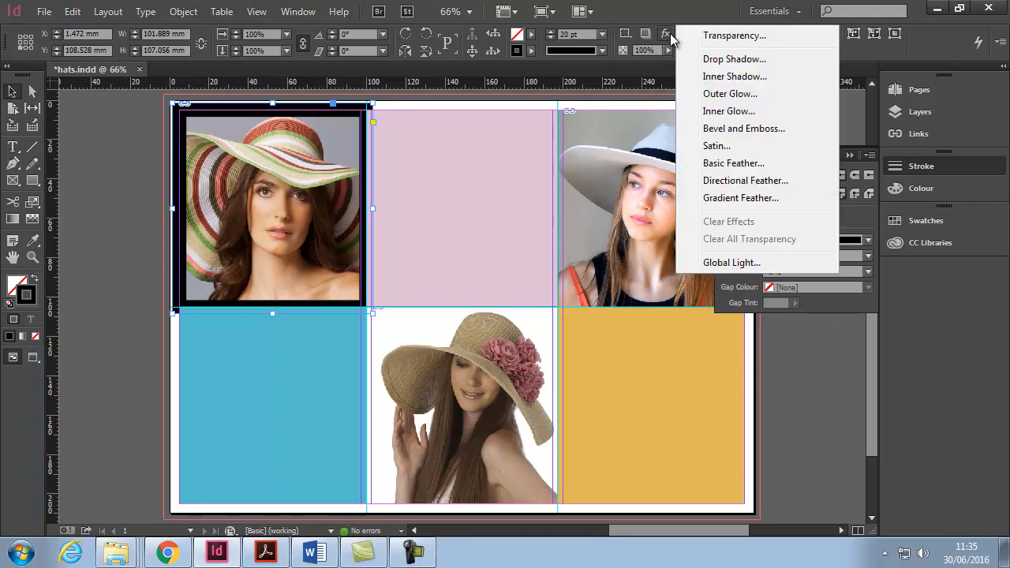
click(756, 164)
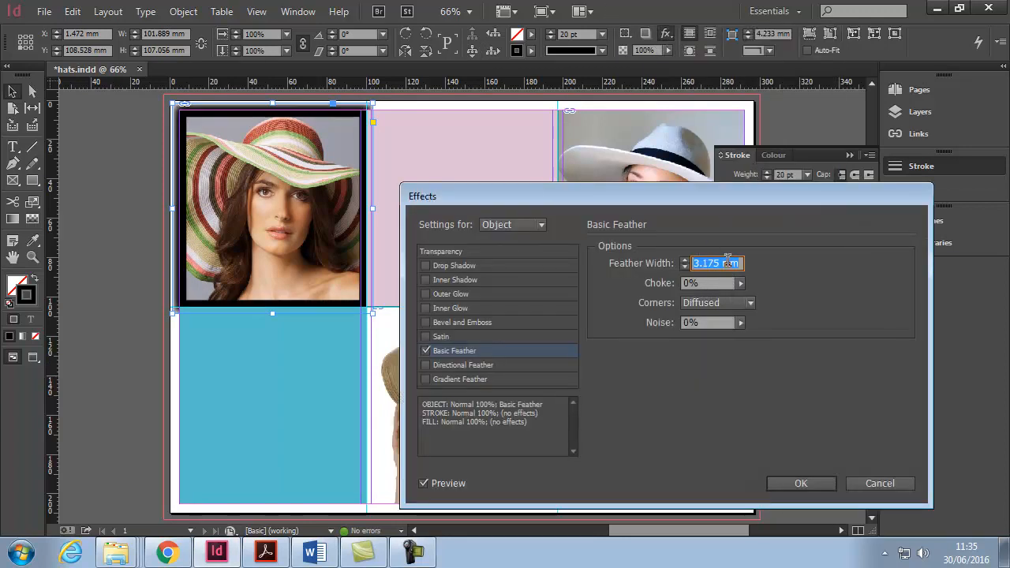
drag(724, 262, 680, 261)
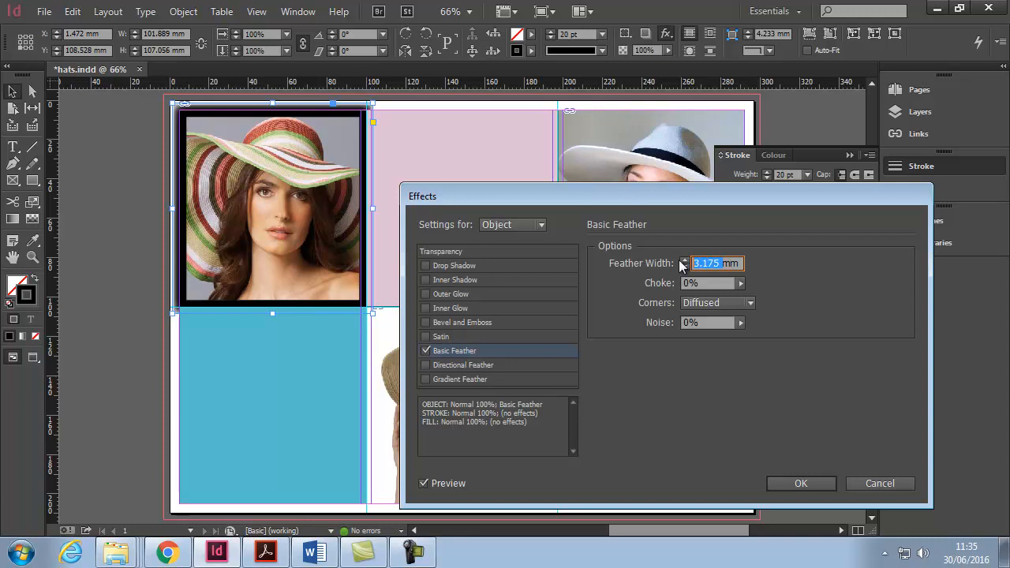
text(25)
click(801, 484)
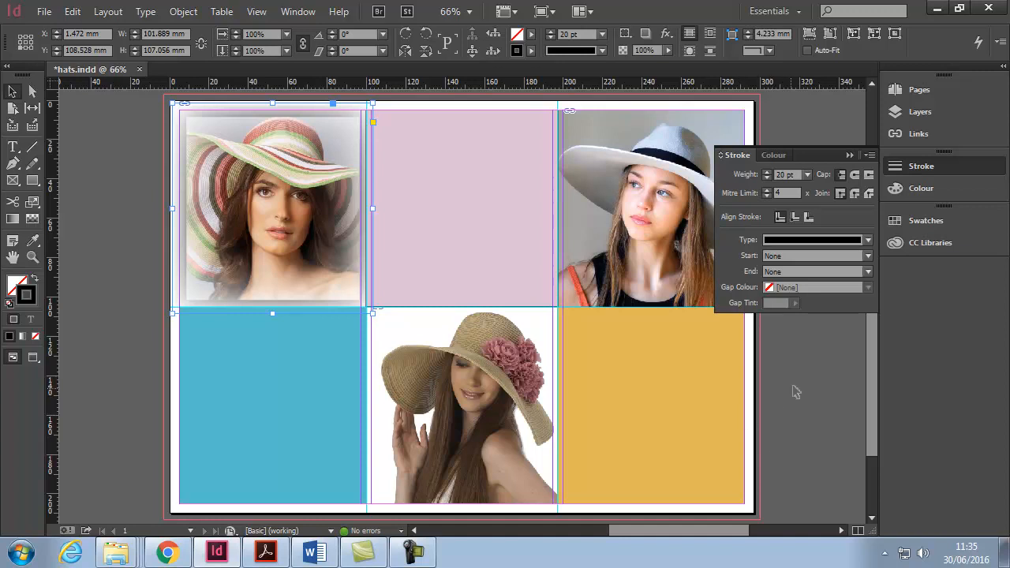
click(849, 155)
click(834, 282)
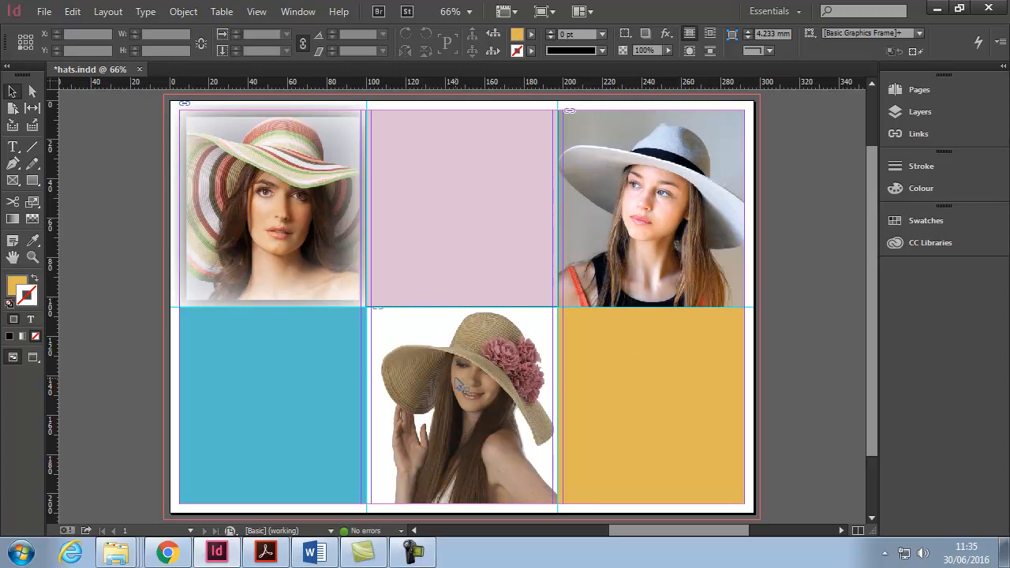
Undo the feather effect and both stroke weight changes on the striped-hat picture
key(ctrl+z)
key(ctrl+z)
key(ctrl+z)
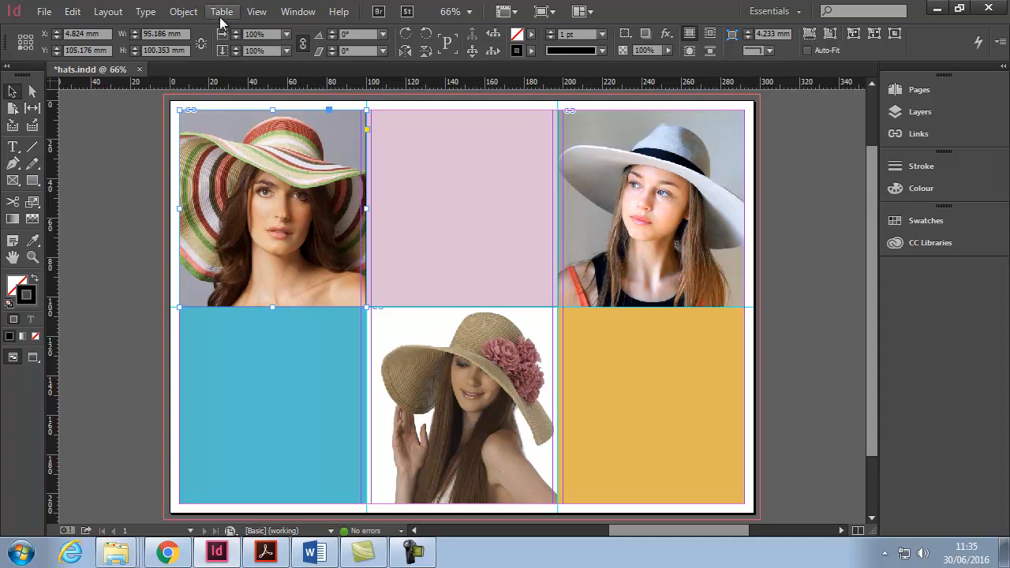
Create a new object style from the striped-hat picture and name it Stroke and Feather
click(294, 13)
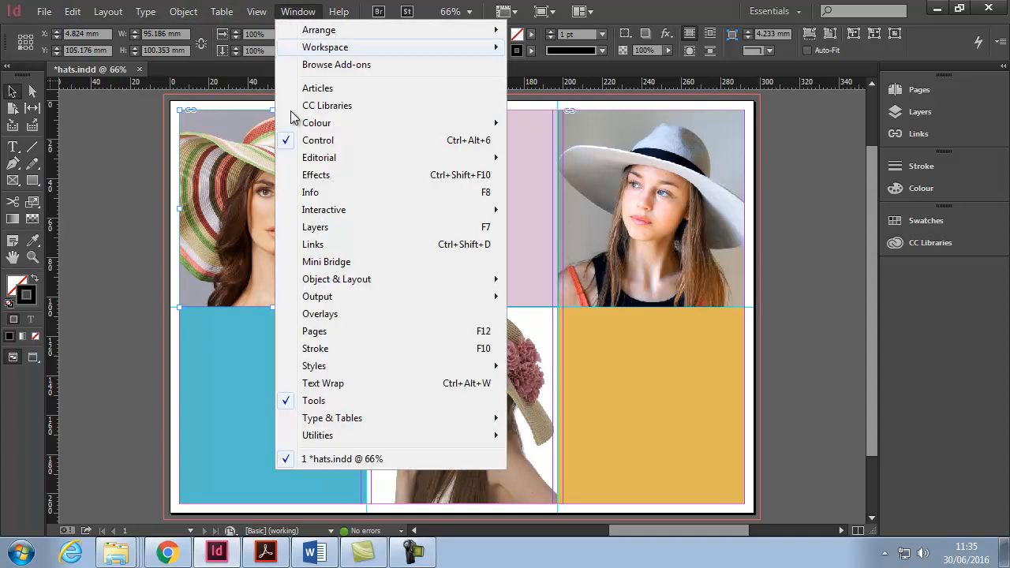
mouse_move(459, 371)
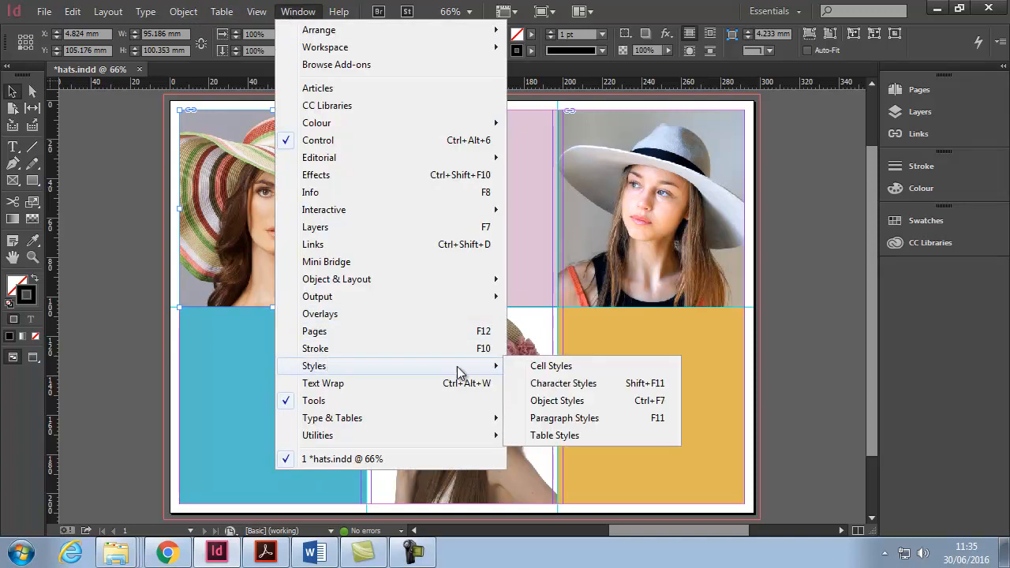
click(566, 403)
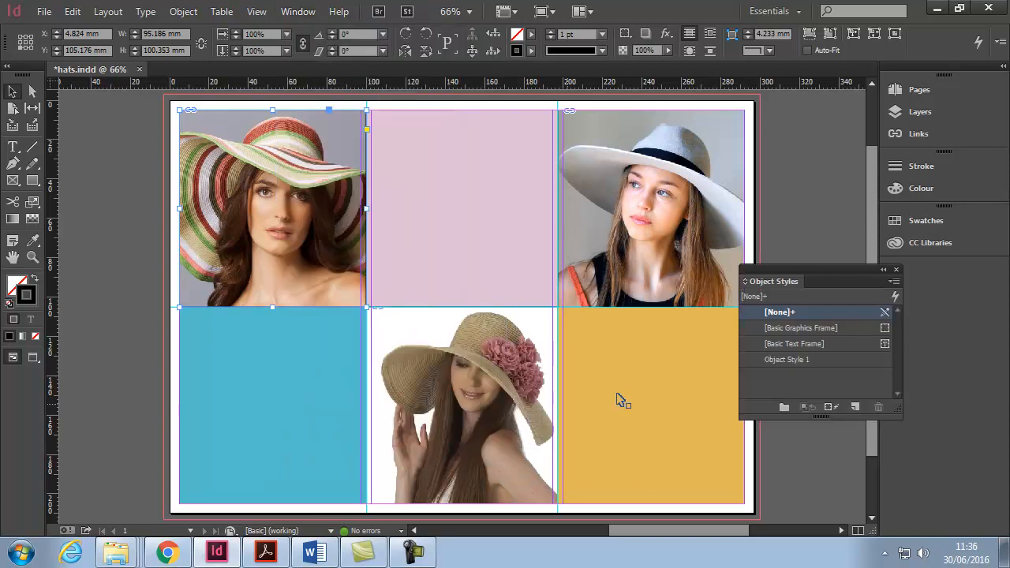
drag(801, 268, 770, 258)
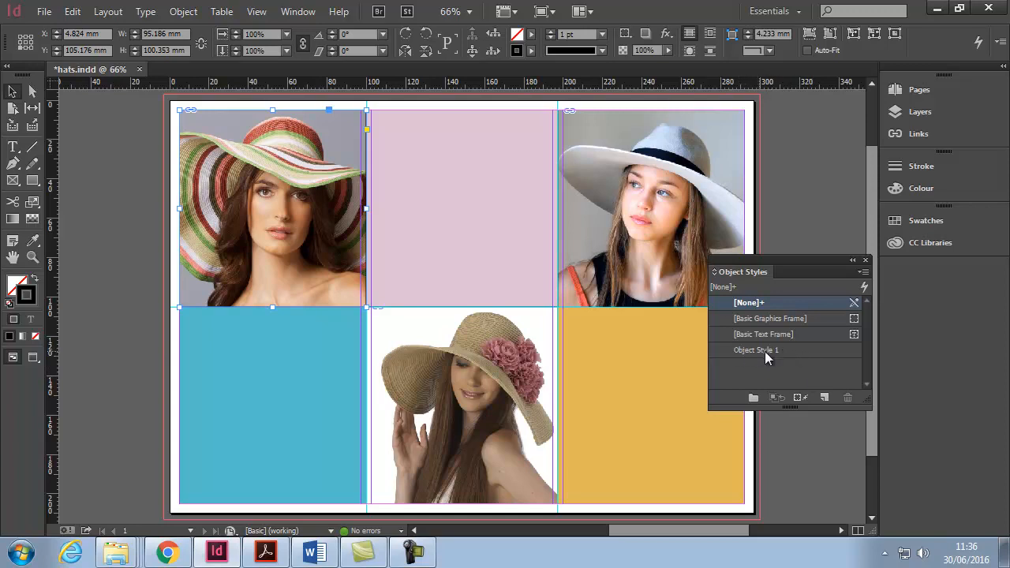
click(825, 398)
double_click(766, 354)
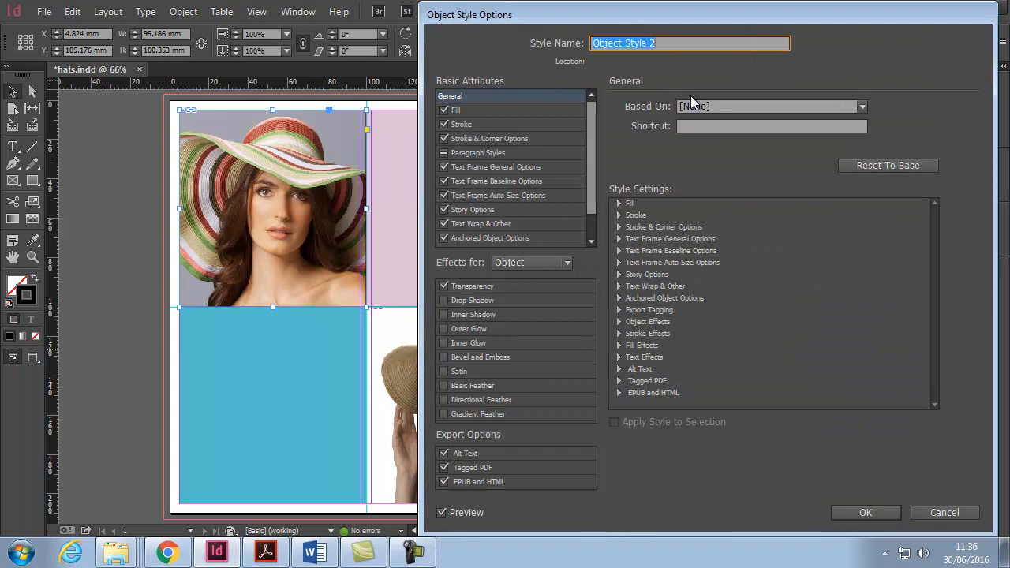
text(Stroke)
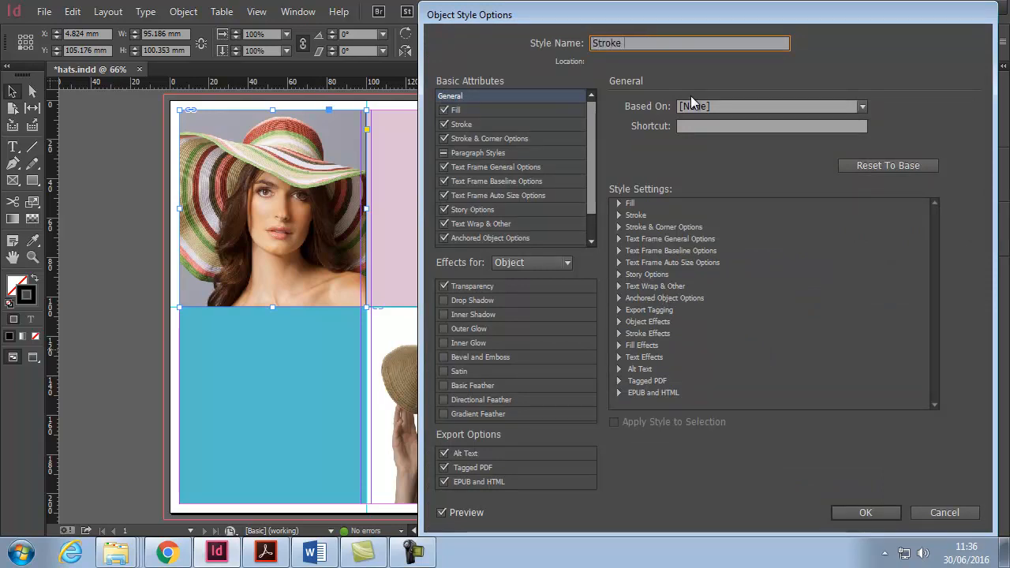
text( and Feather)
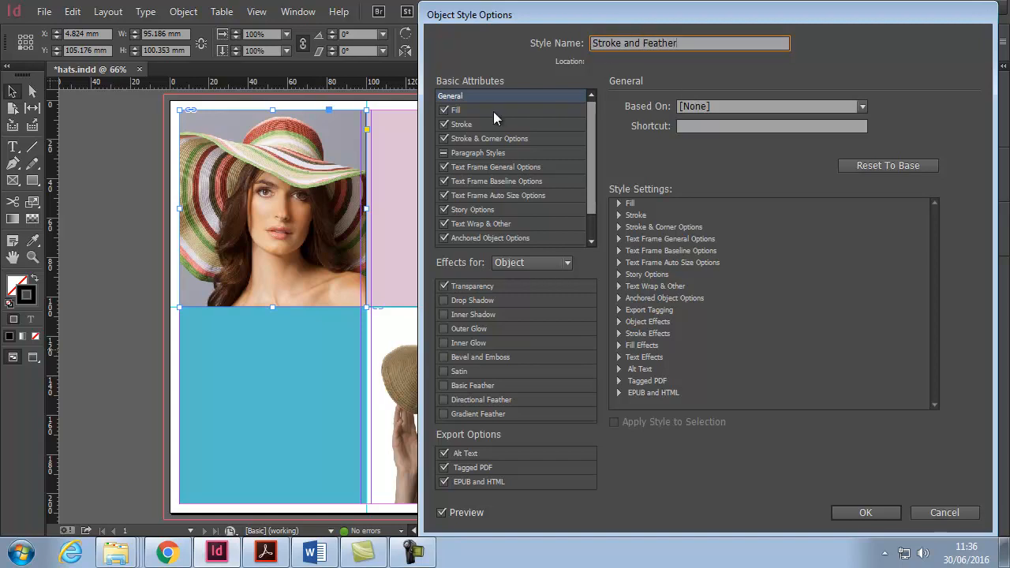
Set the style to ignore Transparency and the basic attributes still included, from Fill through Anchored Object Options
click(446, 286)
click(445, 238)
click(444, 223)
click(444, 210)
click(445, 195)
click(445, 181)
click(445, 167)
click(444, 138)
click(444, 124)
click(445, 110)
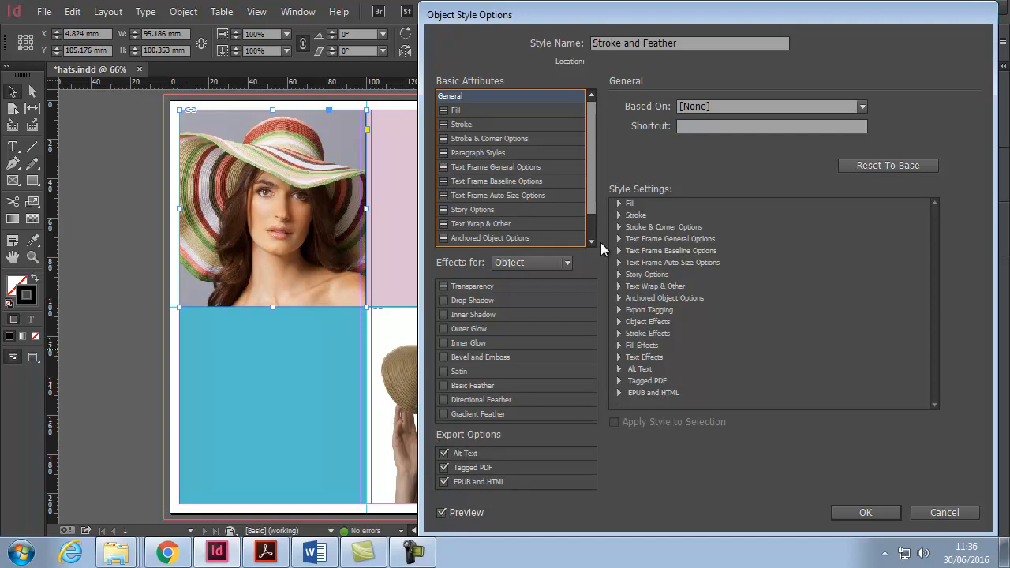
Include Stroke in the Stroke and Feather style with [Paper] colour and 15 pt weight, and save the style
click(472, 130)
click(446, 125)
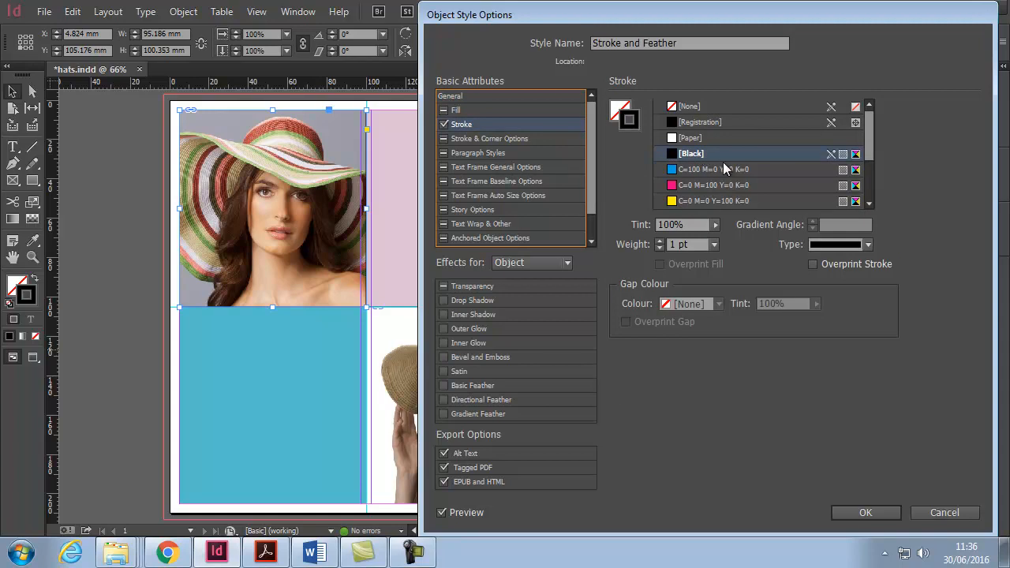
click(694, 141)
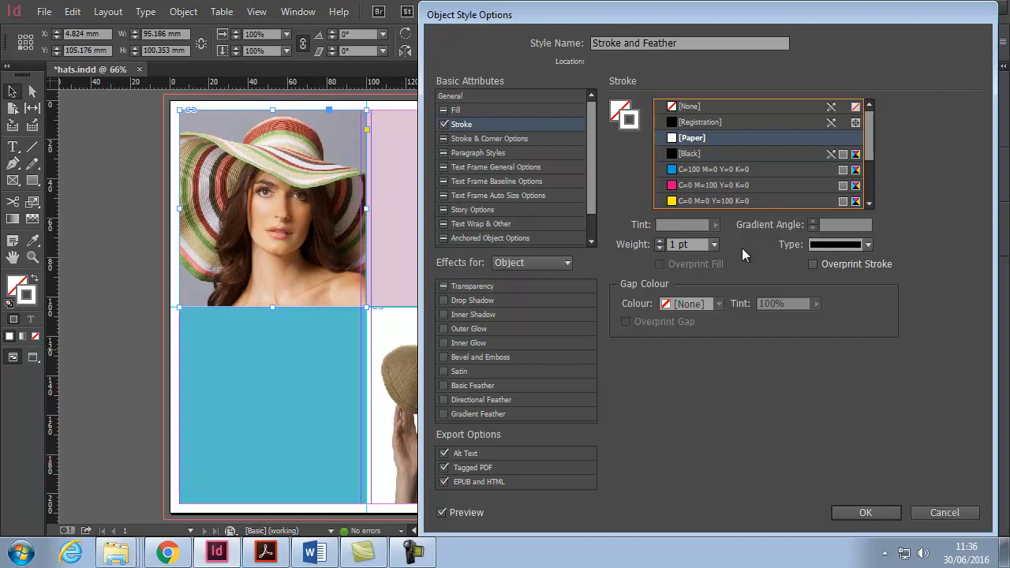
click(715, 245)
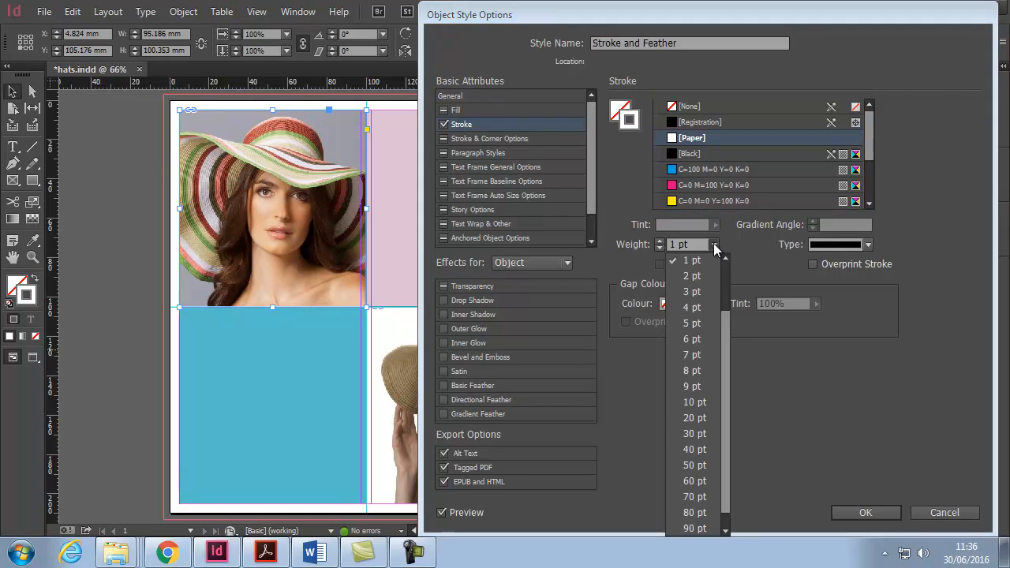
click(696, 401)
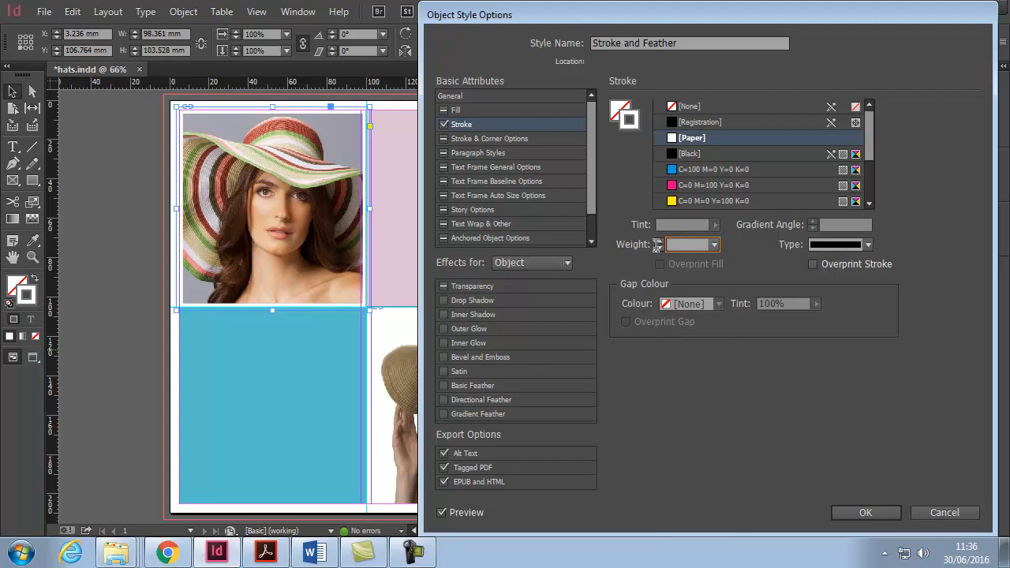
text(15pt)
key(Return)
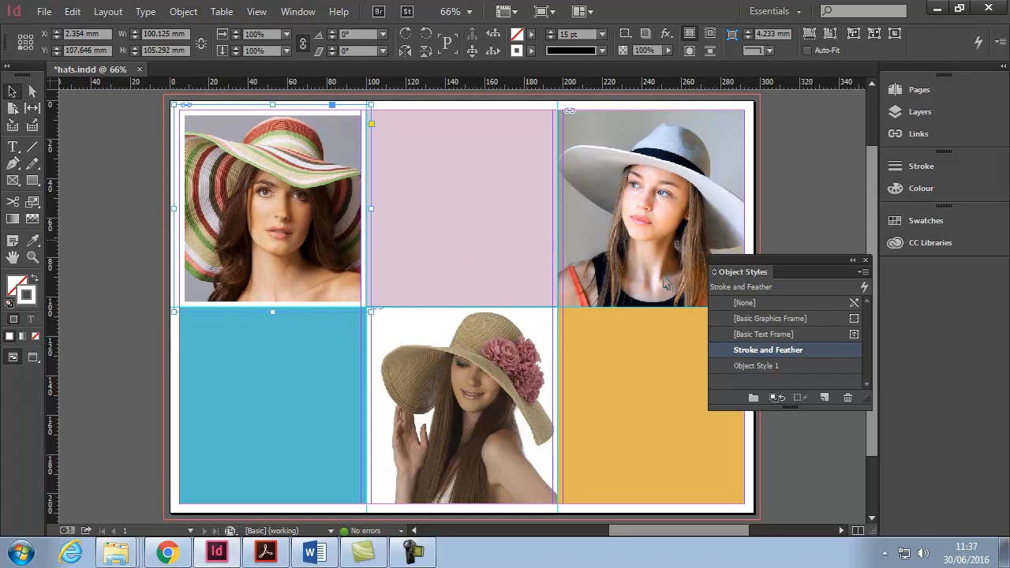
Add a Basic Feather effect with a 15 mm feather width to the Stroke and Feather style
double_click(752, 350)
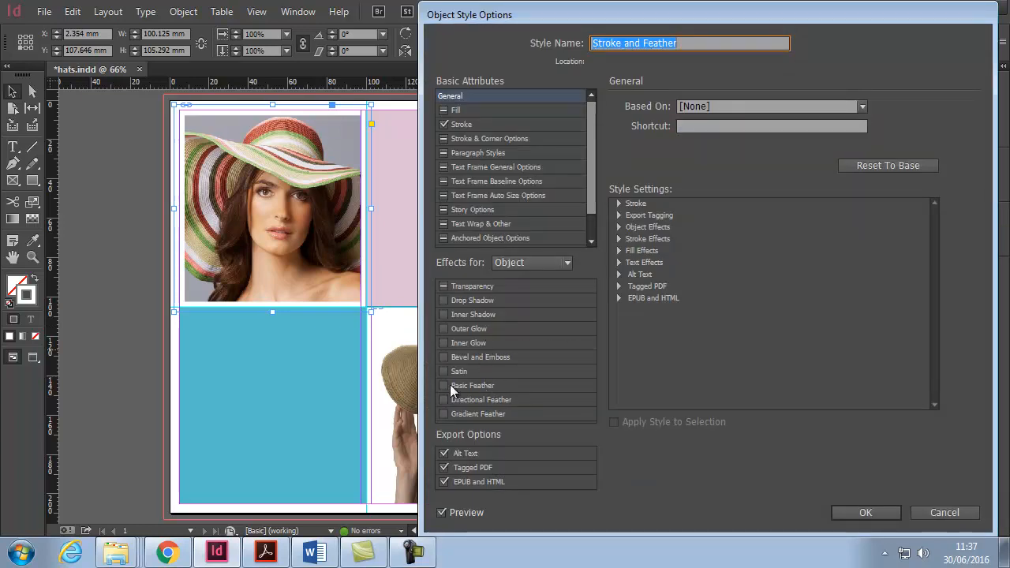
click(446, 386)
click(744, 124)
drag(744, 123, 695, 121)
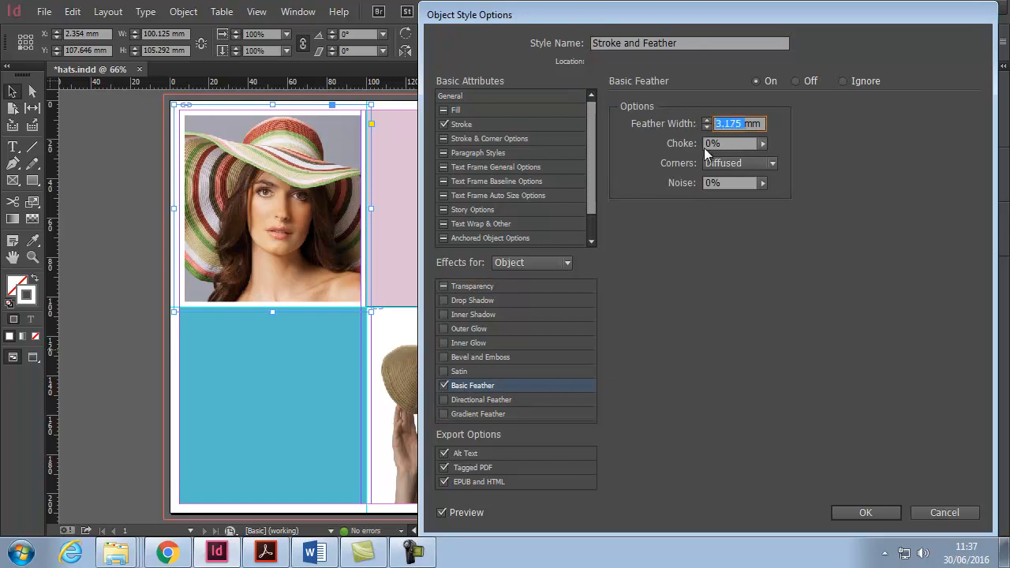
text(15)
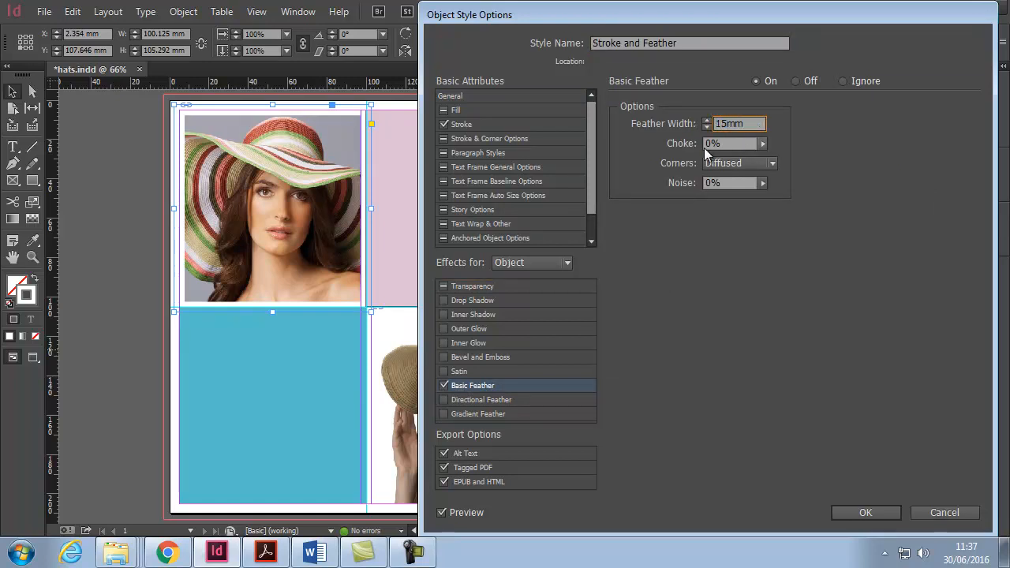
key(Return)
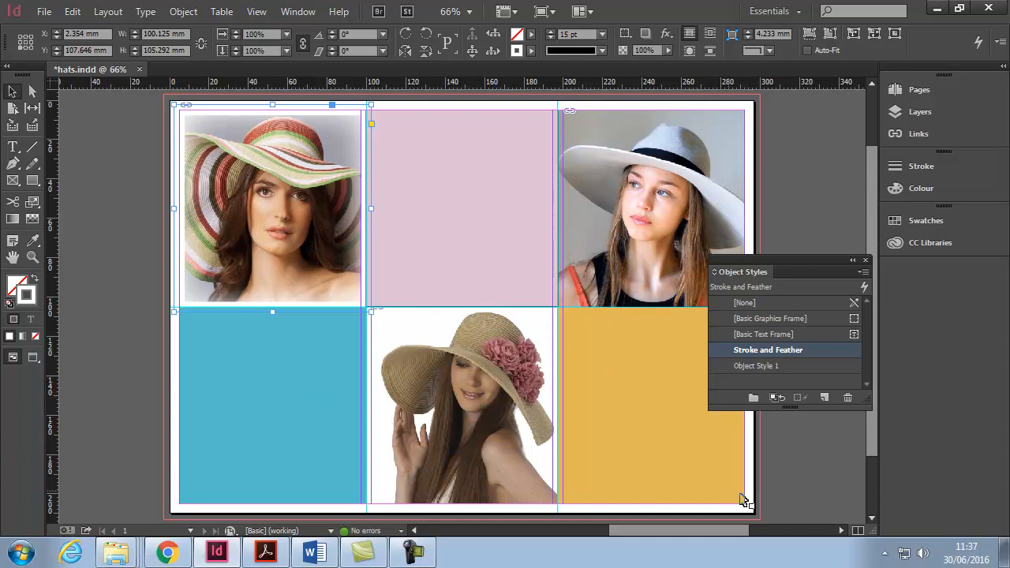
Apply the Stroke and Feather style to all the pictures and coloured rectangles on the page, and deselect them
drag(769, 511, 172, 104)
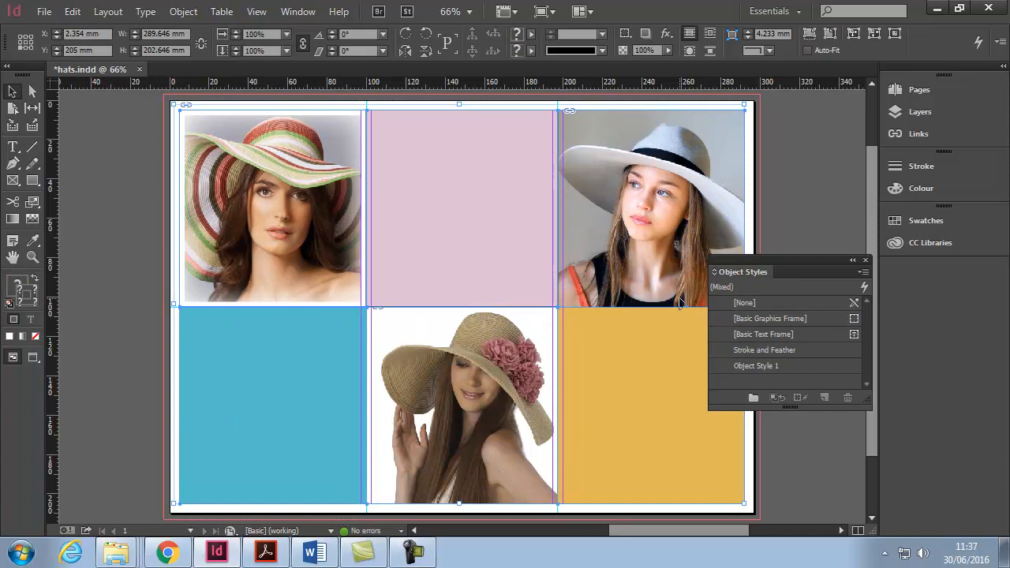
click(781, 349)
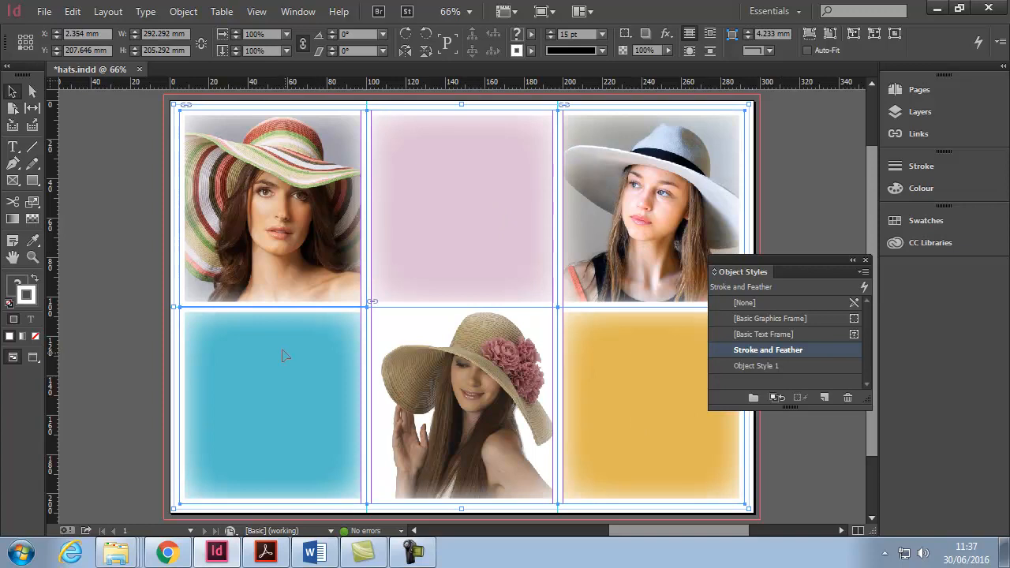
click(110, 253)
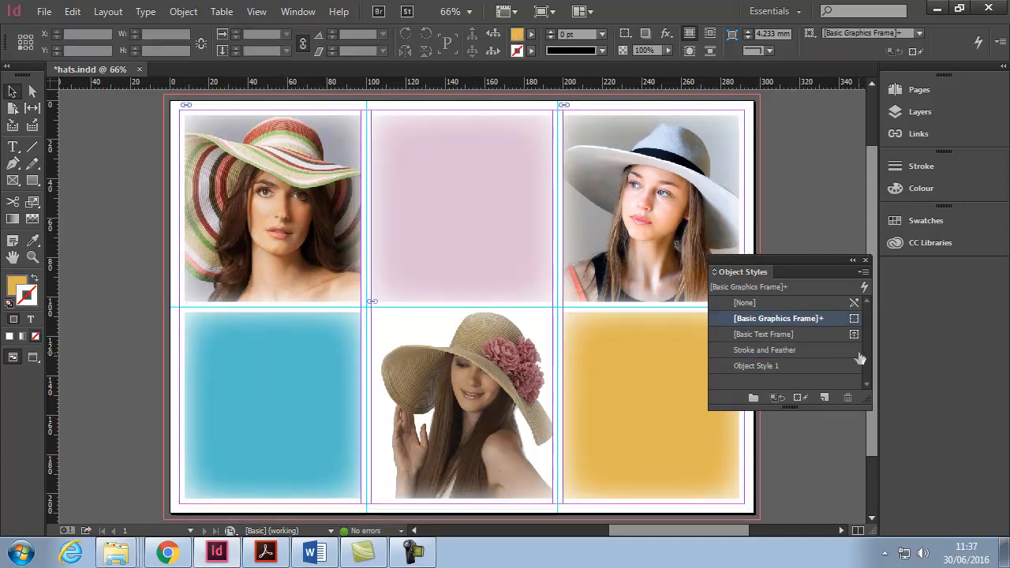
Increase the Stroke and Feather style's Basic Feather width to 25 mm, previewing 20 mm first
double_click(778, 350)
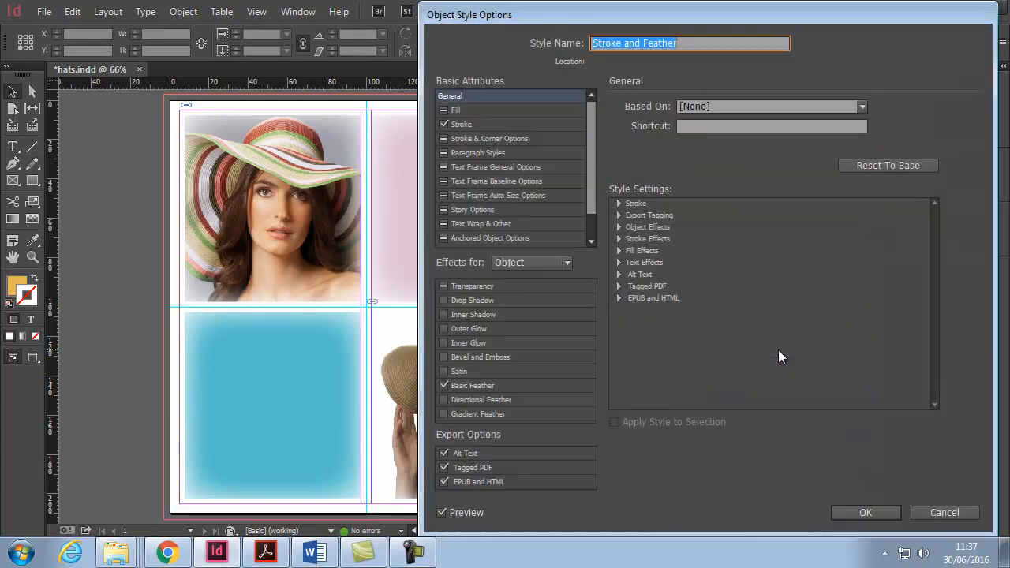
click(493, 385)
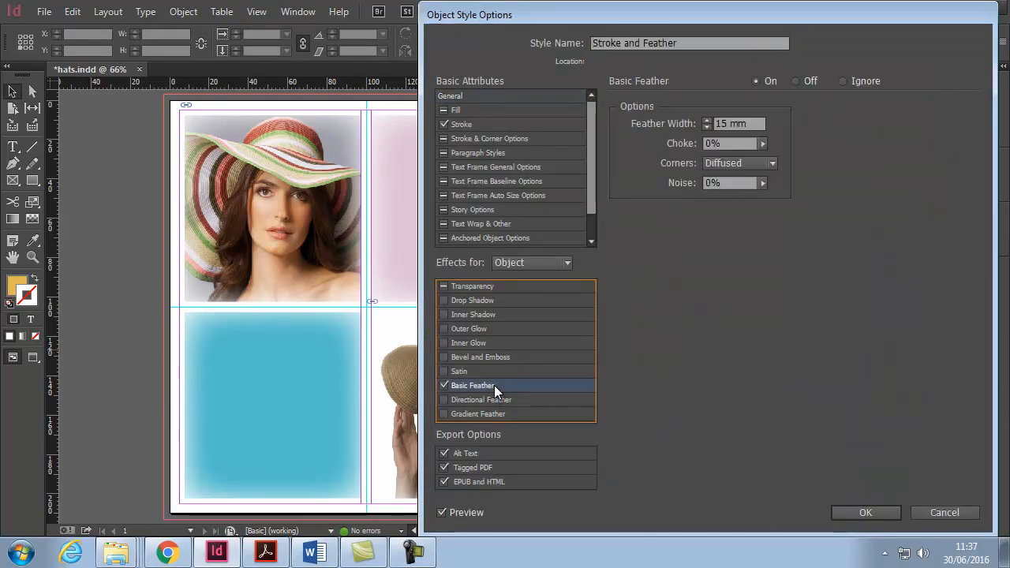
double_click(718, 124)
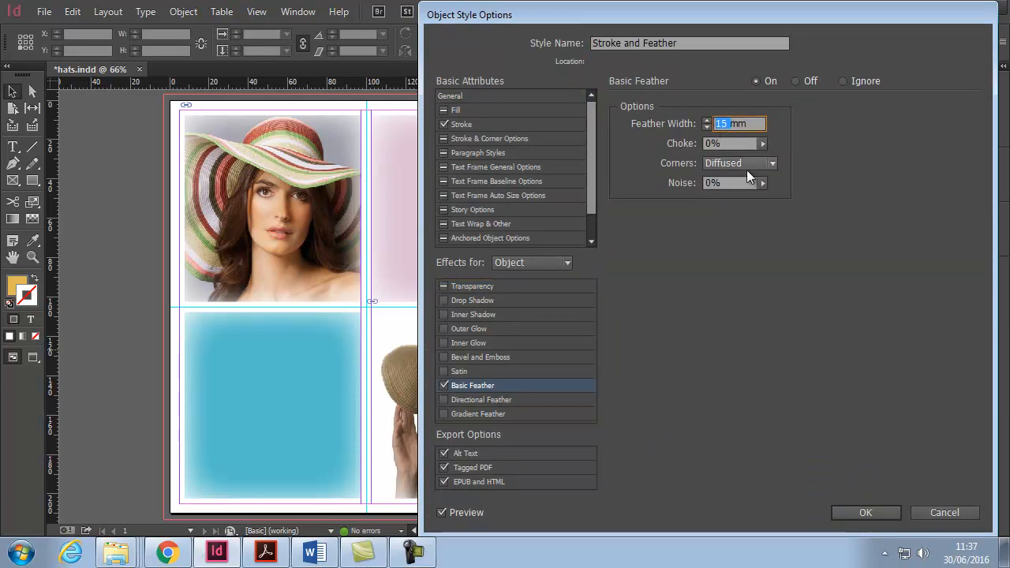
text(20)
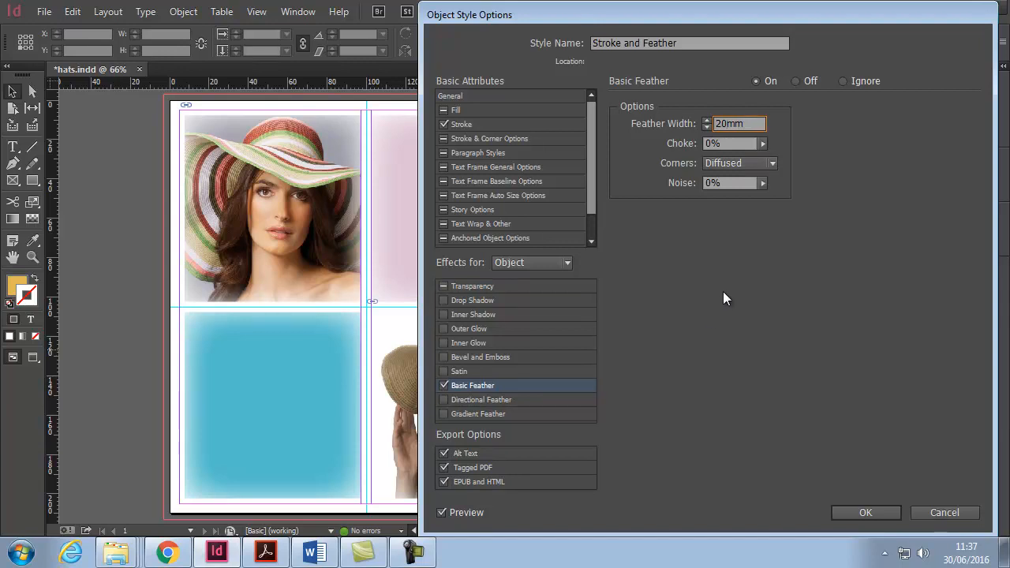
key(Tab)
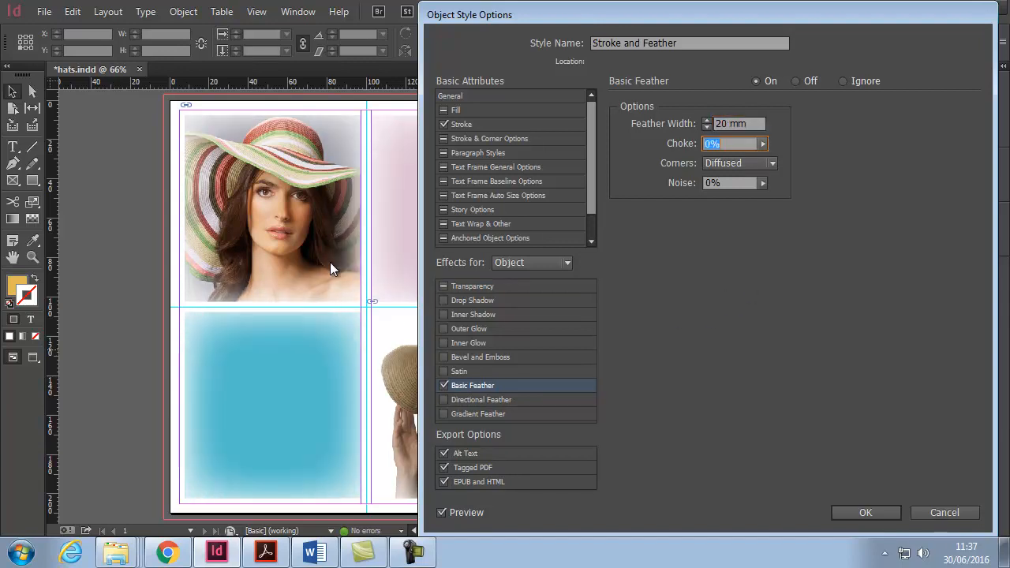
drag(727, 124, 707, 125)
text(25)
key(Return)
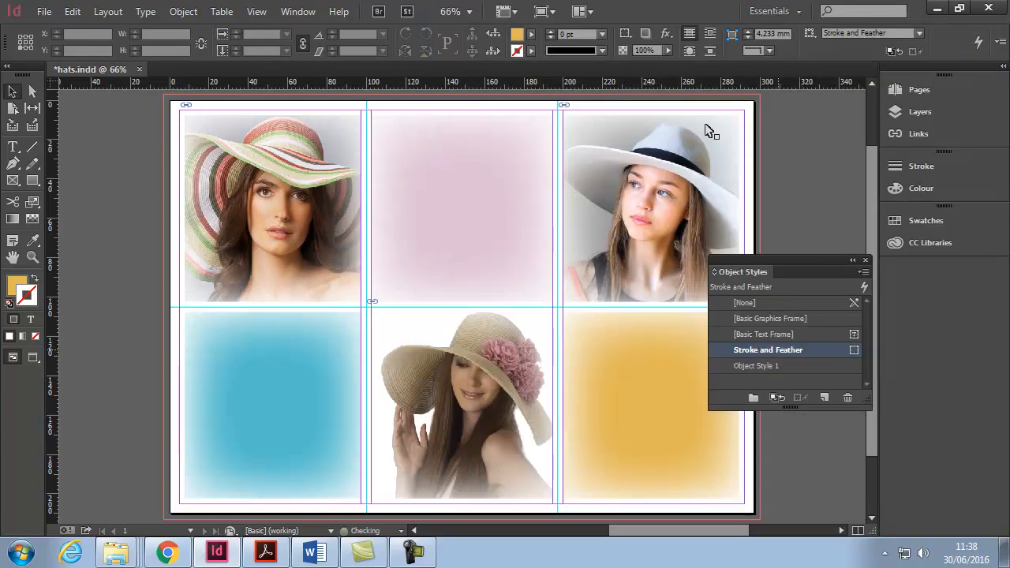
Place the Object Styles panel clear of the page and view the layout in Preview mode without guides
click(865, 259)
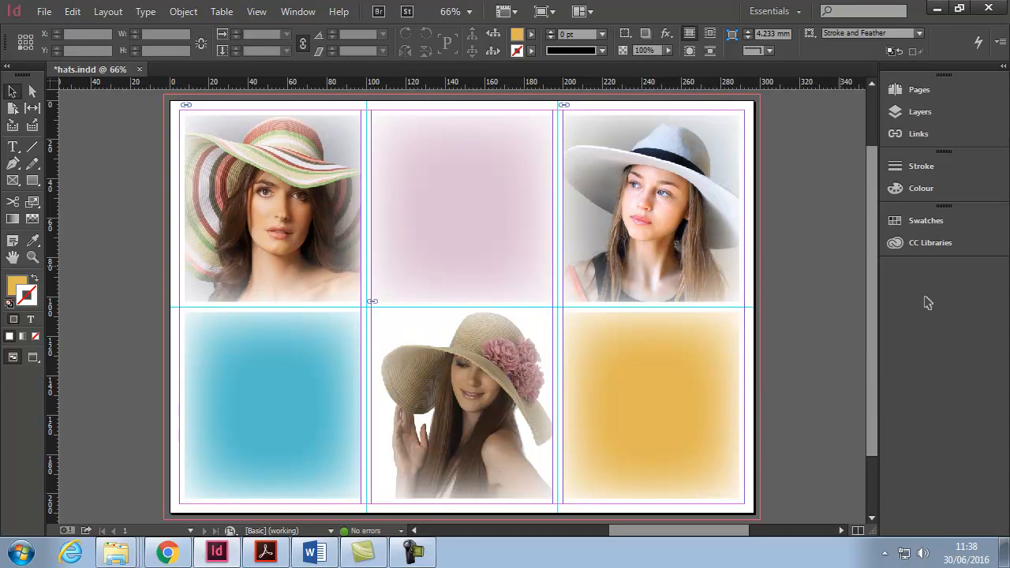
drag(925, 297, 924, 297)
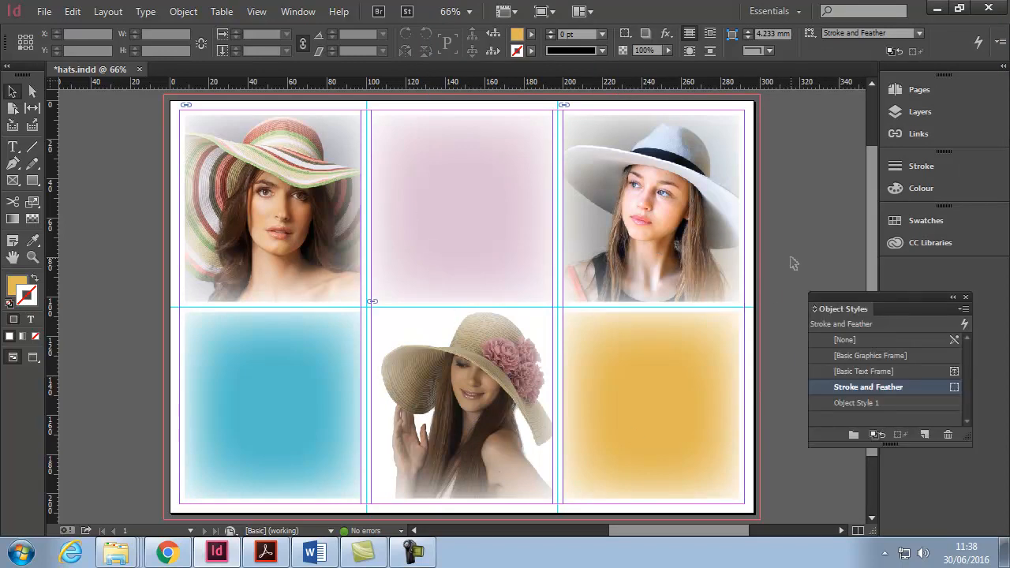
click(32, 360)
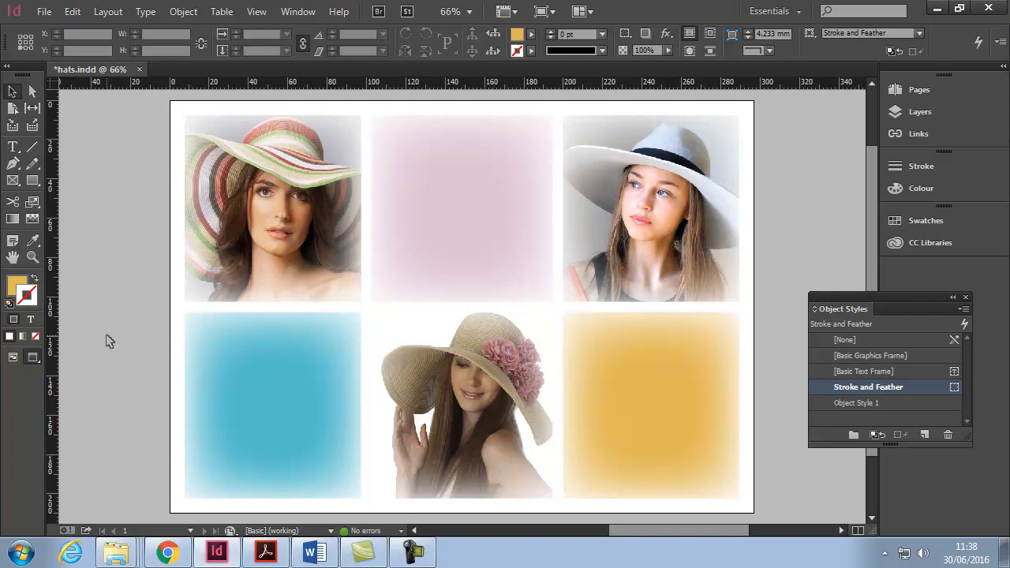